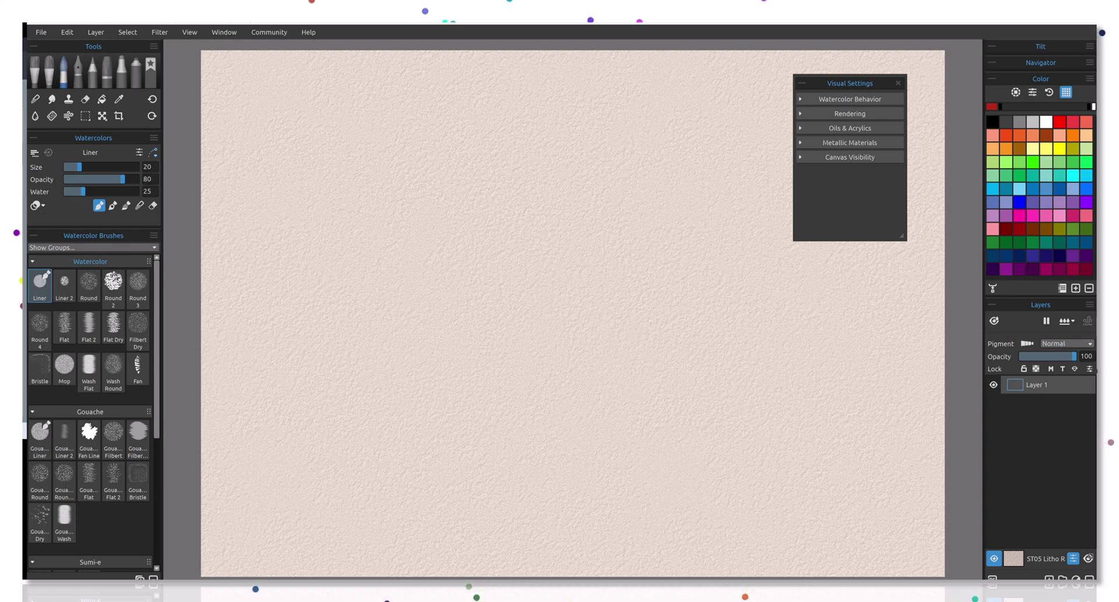
Step: Test and undo a stroke, move the settings aside, and expand Metallic Materials showing Reflectivity, Scale, Strength at 5
{"action": "left_click_drag", "start_coordinate": [699, 130], "coordinate": [735, 121]}
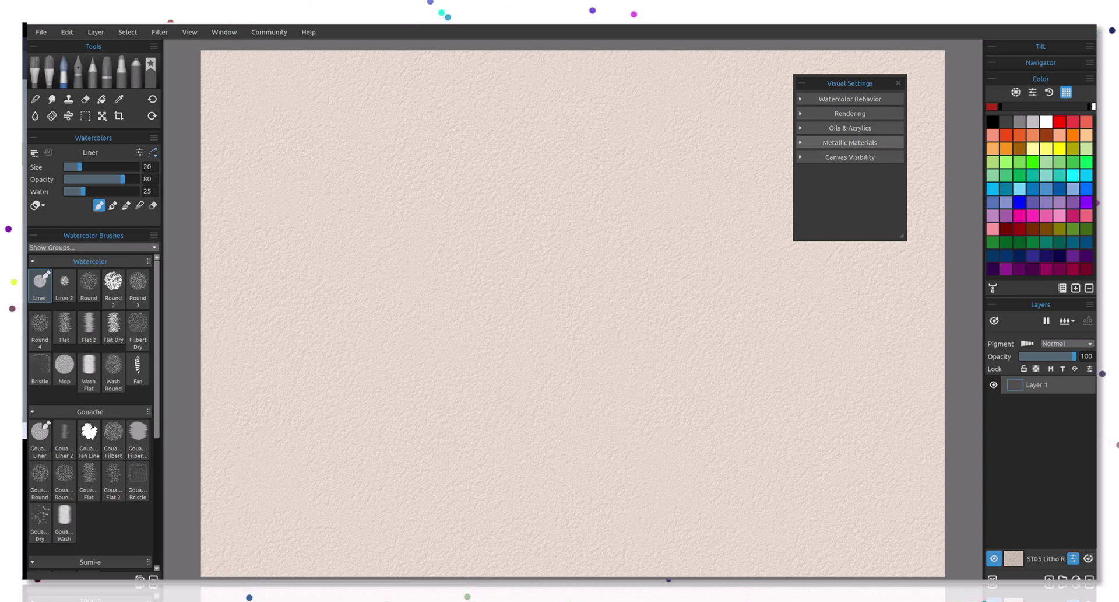
{"action": "key", "text": "ctrl+z"}
{"action": "left_click_drag", "start_coordinate": [850, 83], "coordinate": [815, 82]}
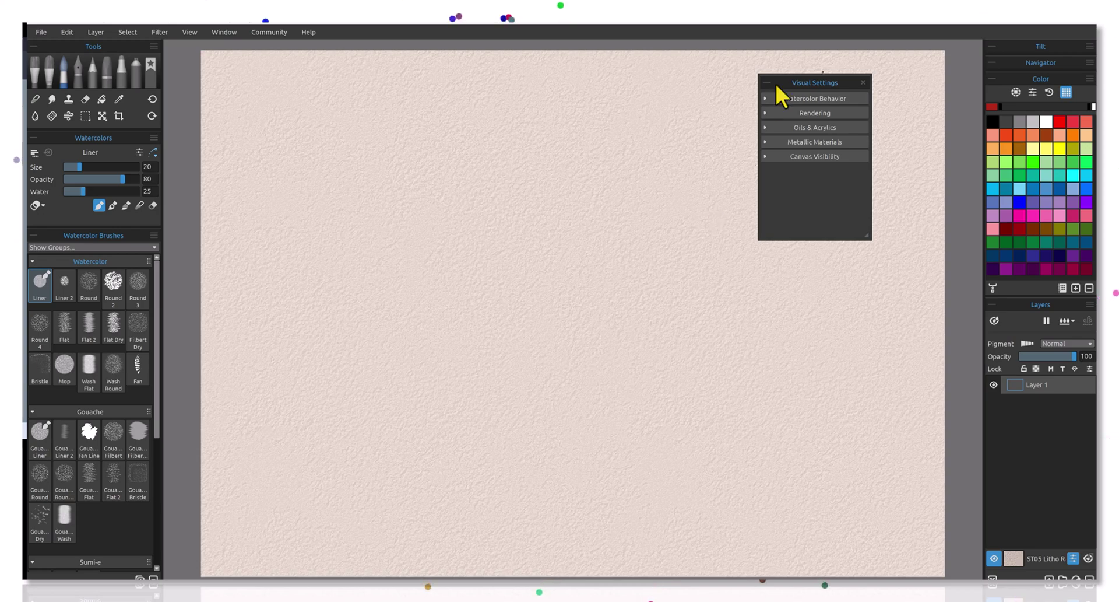
{"action": "left_click_drag", "start_coordinate": [775, 81], "coordinate": [841, 71]}
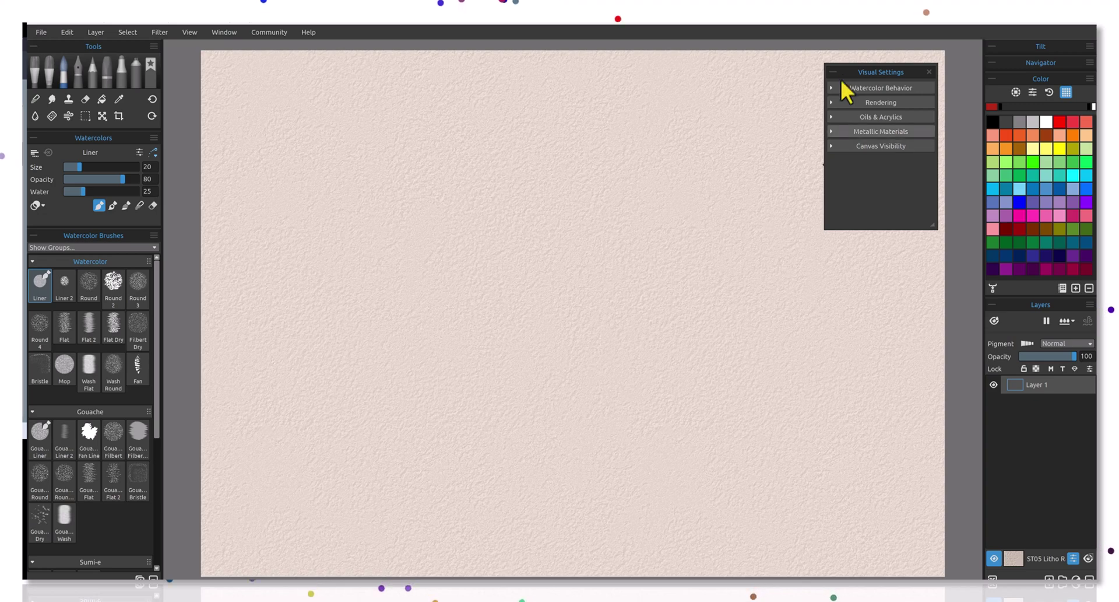
{"action": "left_click", "coordinate": [831, 130]}
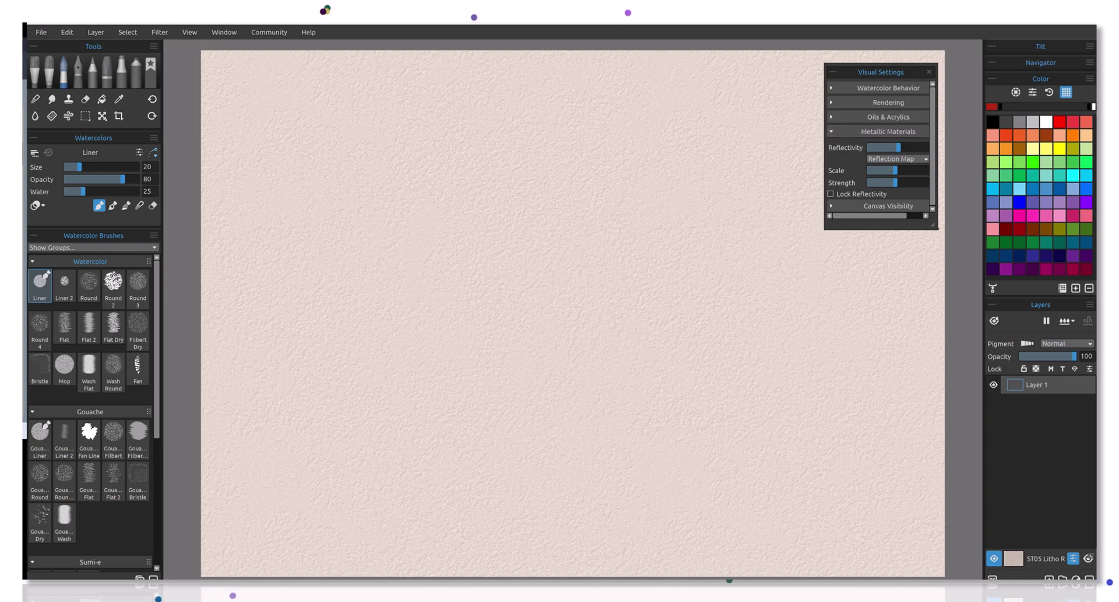
{"action": "left_click_drag", "start_coordinate": [935, 229], "coordinate": [936, 274]}
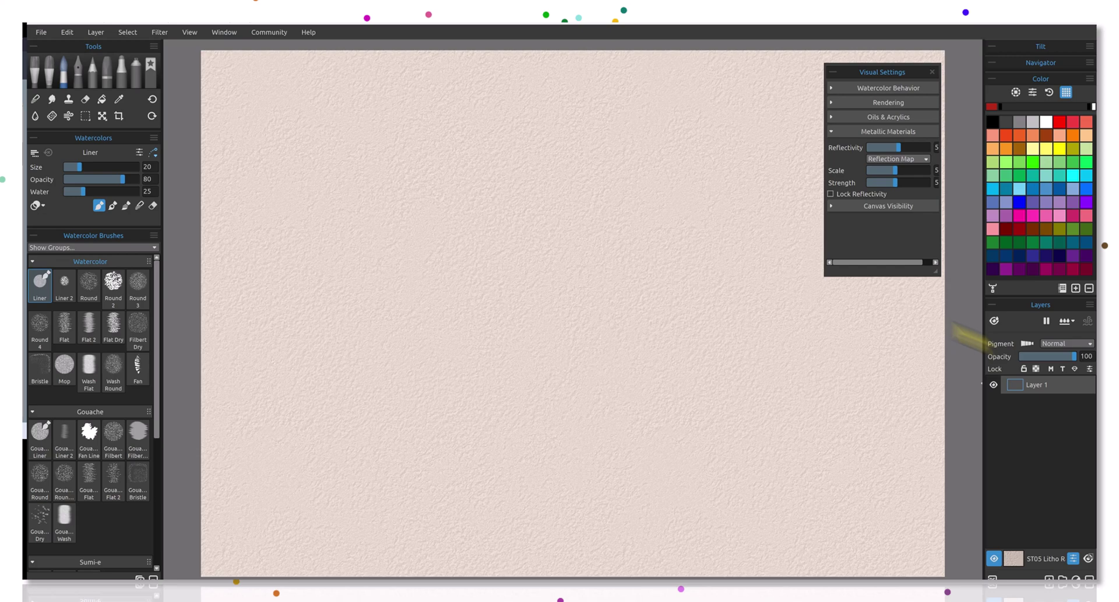
Step: Make Layer 1 metallic and load the Oils & Acrylics Metallic Flat brush at size 50
{"action": "left_click", "coordinate": [1074, 368]}
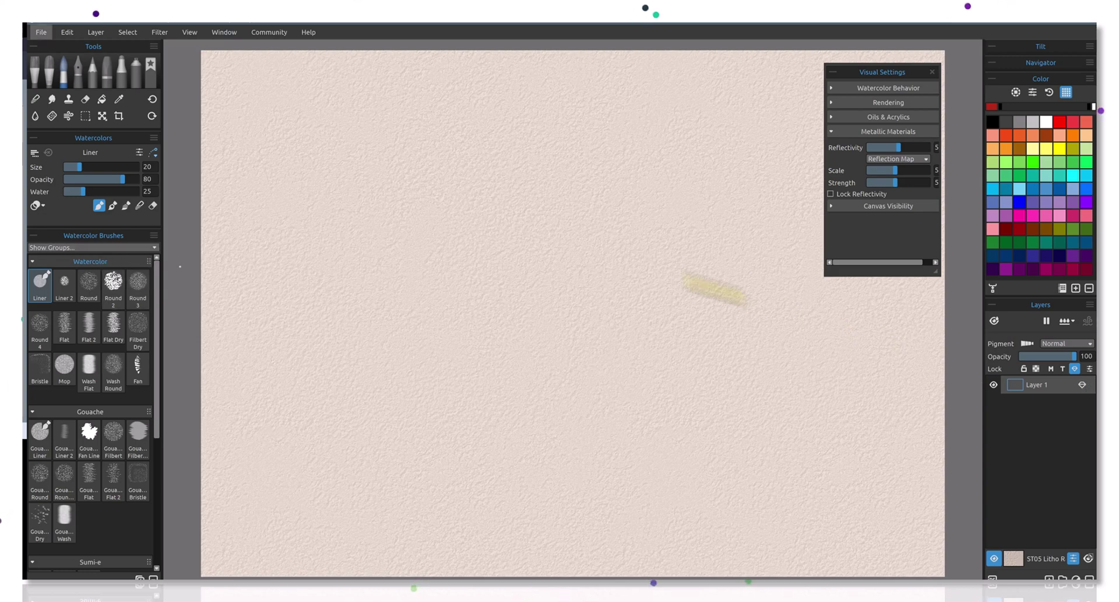
{"action": "left_click", "coordinate": [33, 75]}
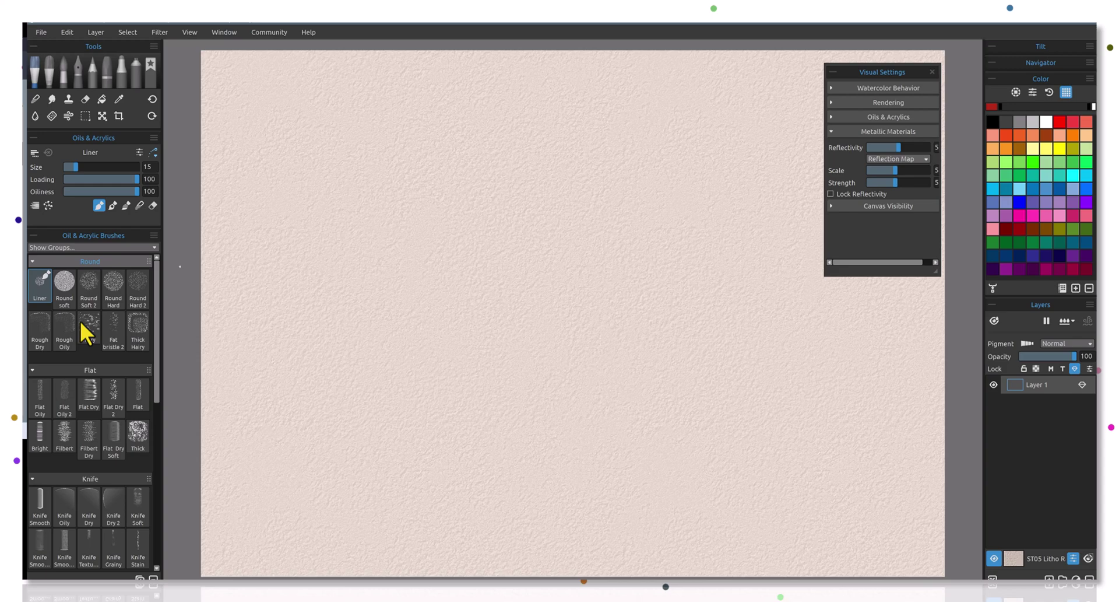
{"action": "scroll", "coordinate": [80, 322], "scroll_direction": "down", "scroll_amount": 15}
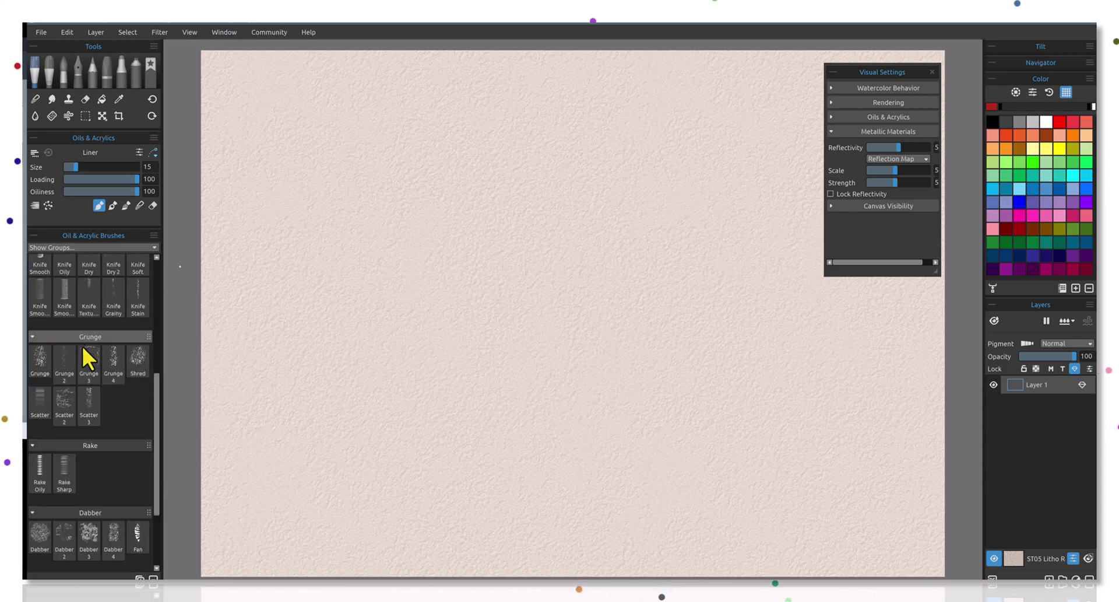
{"action": "scroll", "coordinate": [82, 344], "scroll_direction": "down", "scroll_amount": 1}
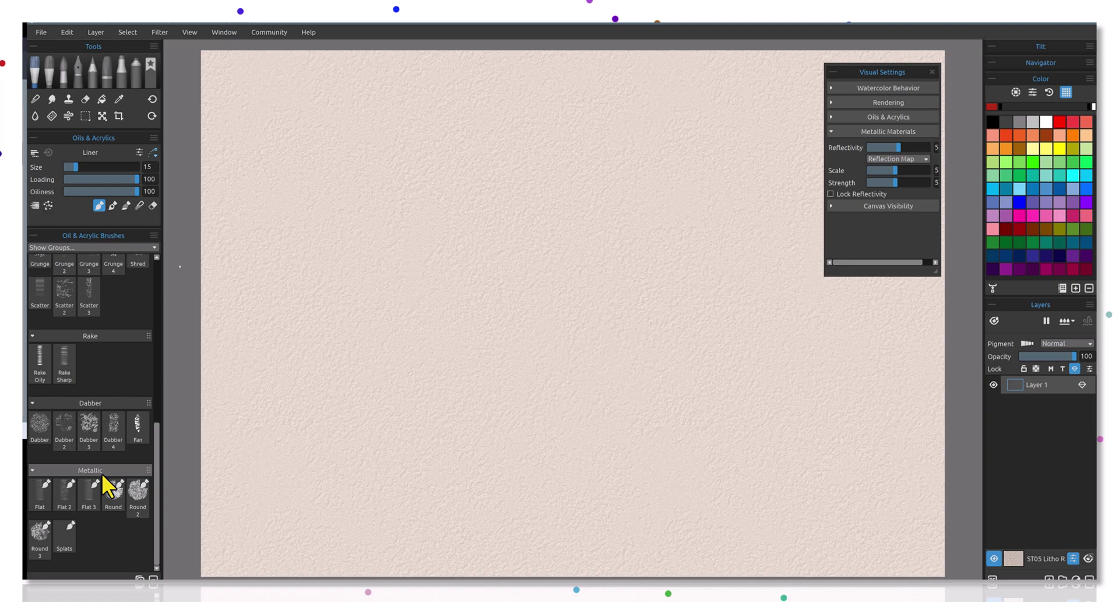
{"action": "left_click", "coordinate": [38, 488]}
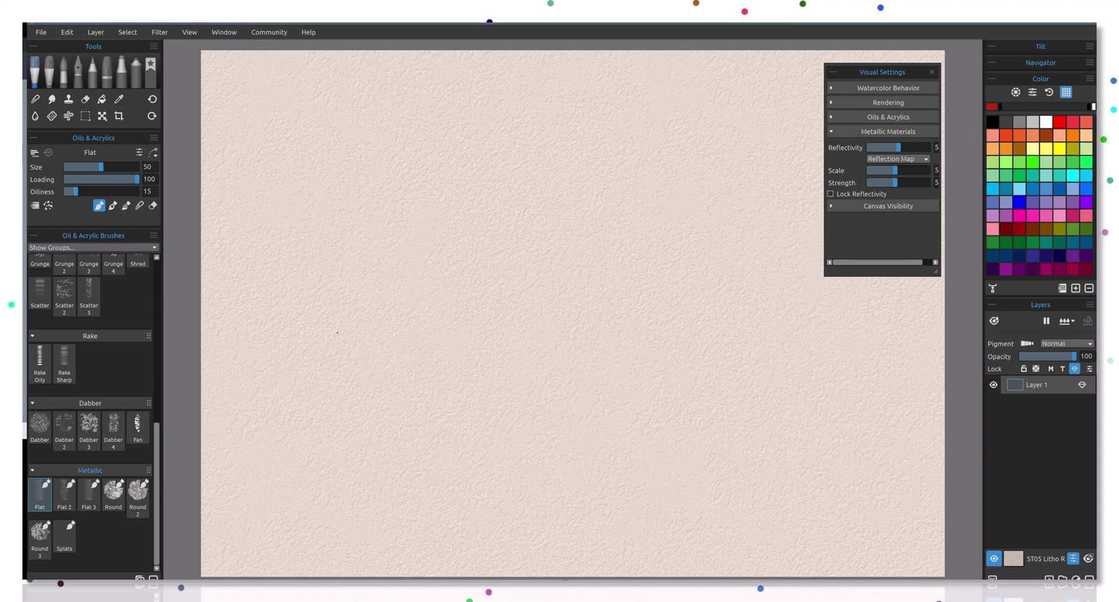
Step: Paint a magenta metallic zigzag near the centre and a light-blue zigzag beside it
{"action": "left_click", "coordinate": [1017, 215]}
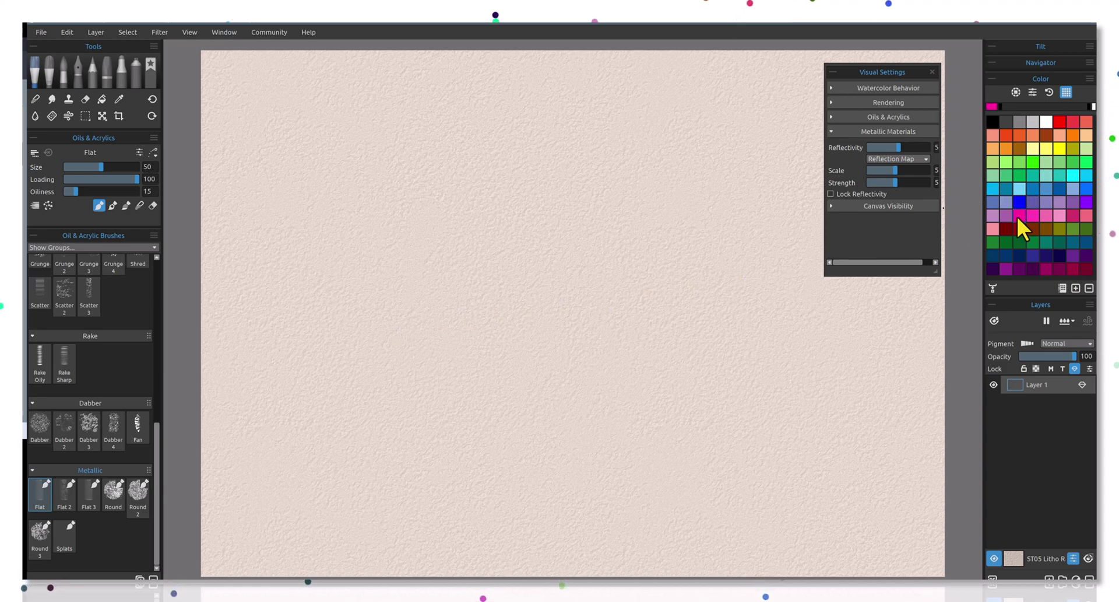
{"action": "mouse_move", "coordinate": [496, 175]}
{"action": "left_mouse_down"}
{"action": "mouse_move", "coordinate": [525, 176]}
{"action": "mouse_move", "coordinate": [488, 206]}
{"action": "mouse_move", "coordinate": [540, 241]}
{"action": "mouse_move", "coordinate": [552, 277]}
{"action": "mouse_move", "coordinate": [541, 281]}
{"action": "mouse_move", "coordinate": [587, 299]}
{"action": "left_mouse_up"}
{"action": "left_click", "coordinate": [1020, 189]}
{"action": "mouse_move", "coordinate": [573, 203]}
{"action": "left_mouse_down"}
{"action": "mouse_move", "coordinate": [539, 221]}
{"action": "mouse_move", "coordinate": [568, 289]}
{"action": "left_mouse_up"}
{"action": "mouse_move", "coordinate": [593, 249]}
{"action": "left_mouse_down"}
{"action": "mouse_move", "coordinate": [571, 262]}
{"action": "mouse_move", "coordinate": [603, 309]}
{"action": "left_mouse_up"}
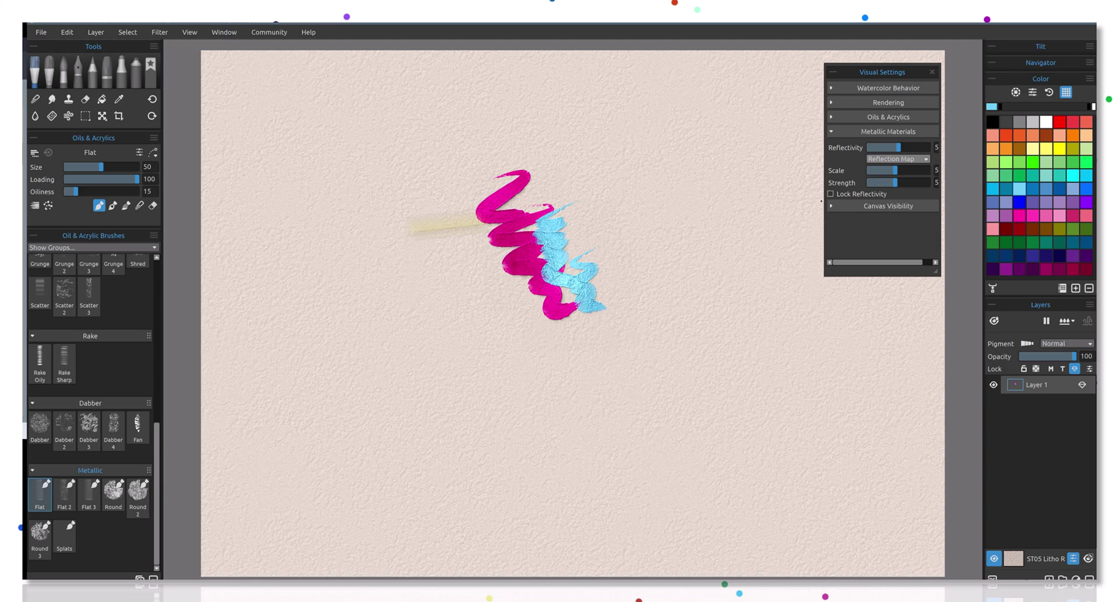
{"action": "left_click", "coordinate": [919, 159]}
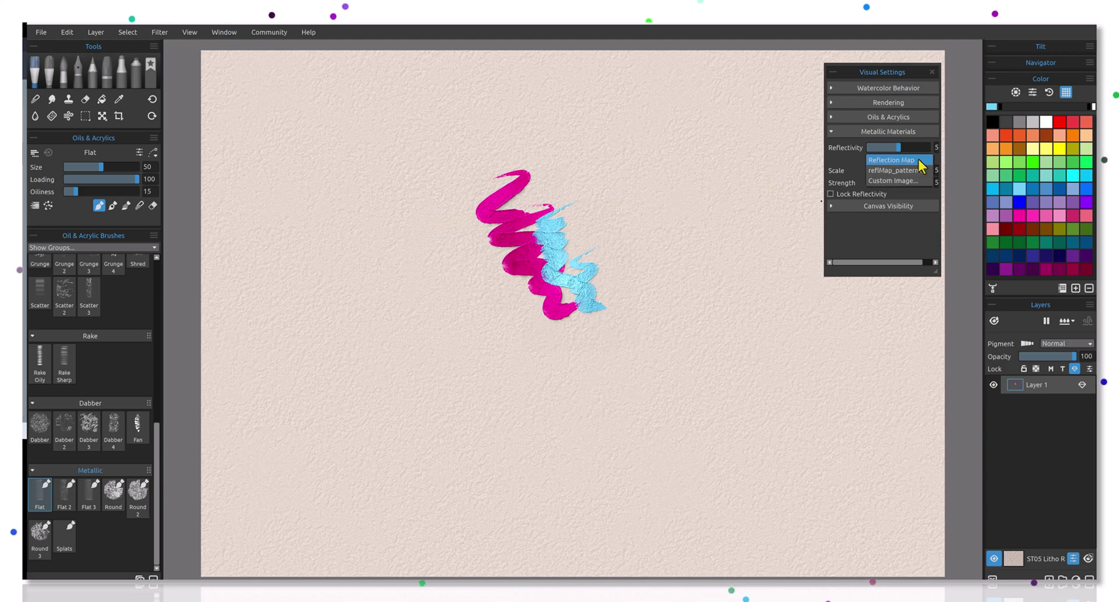
Step: Choose Custom image… as the reflection map and select the test reflection map file
{"action": "left_click", "coordinate": [888, 180]}
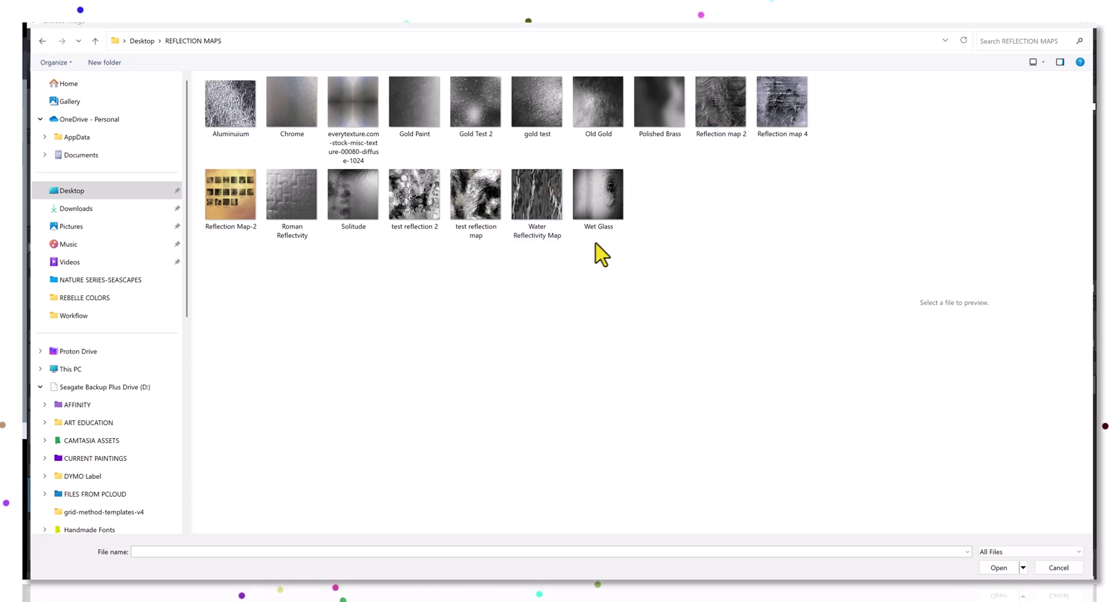
{"action": "left_click", "coordinate": [485, 207]}
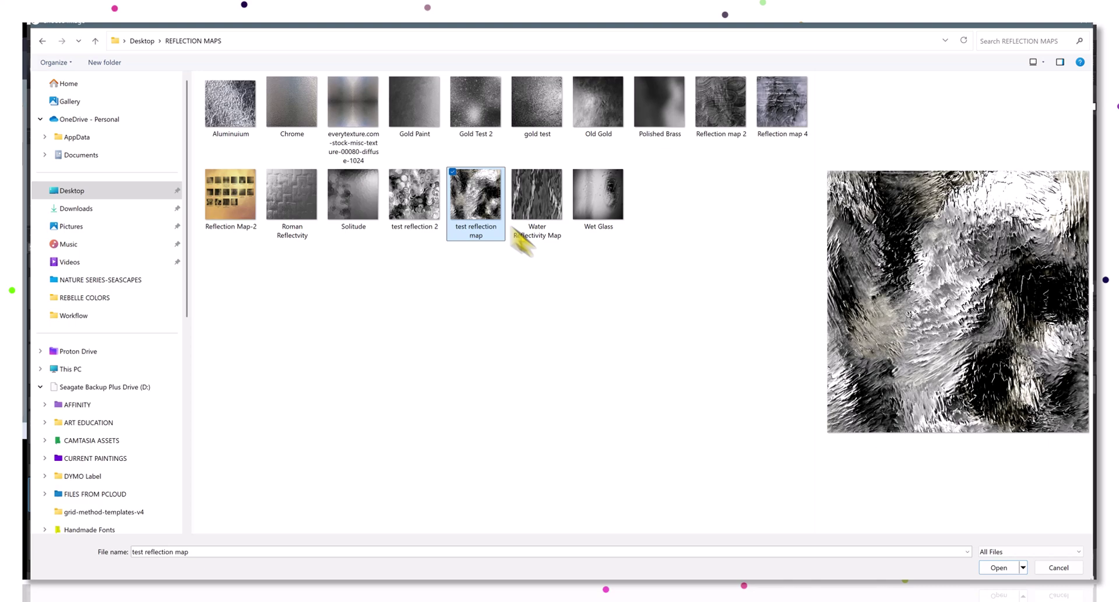
Step: Confirm and apply the test reflection map, then enlarge the brush to 67
{"action": "left_click", "coordinate": [999, 566]}
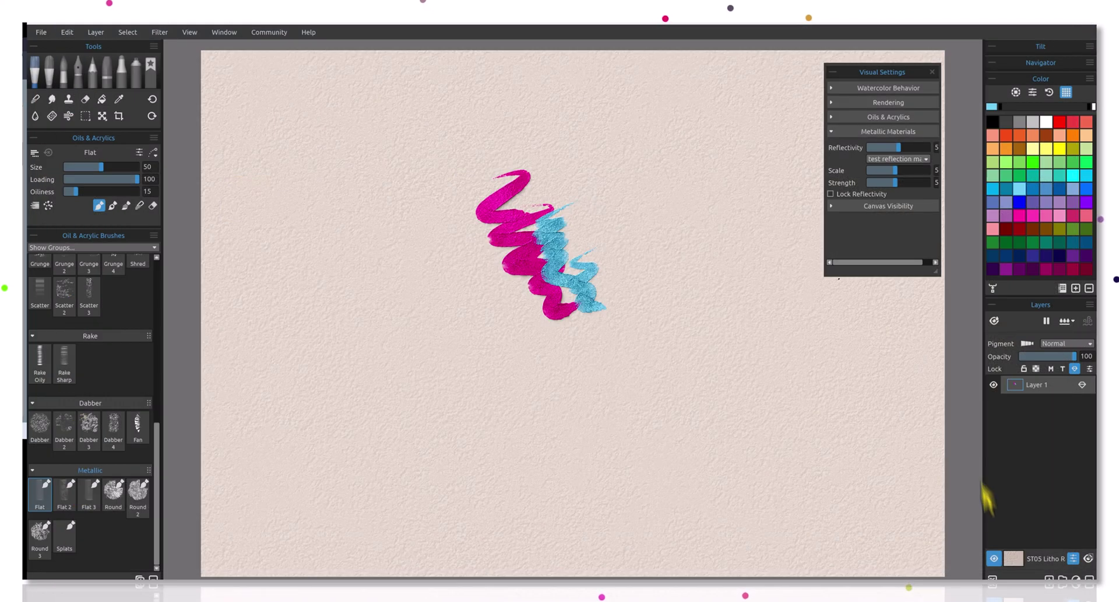
{"action": "left_click", "coordinate": [915, 158]}
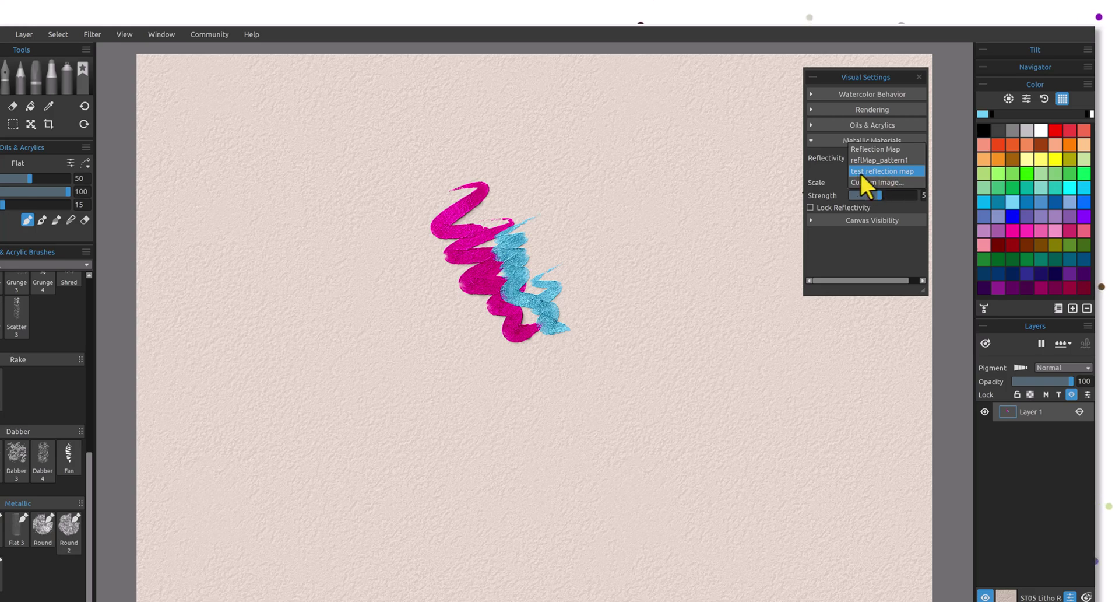
{"action": "left_click", "coordinate": [894, 172]}
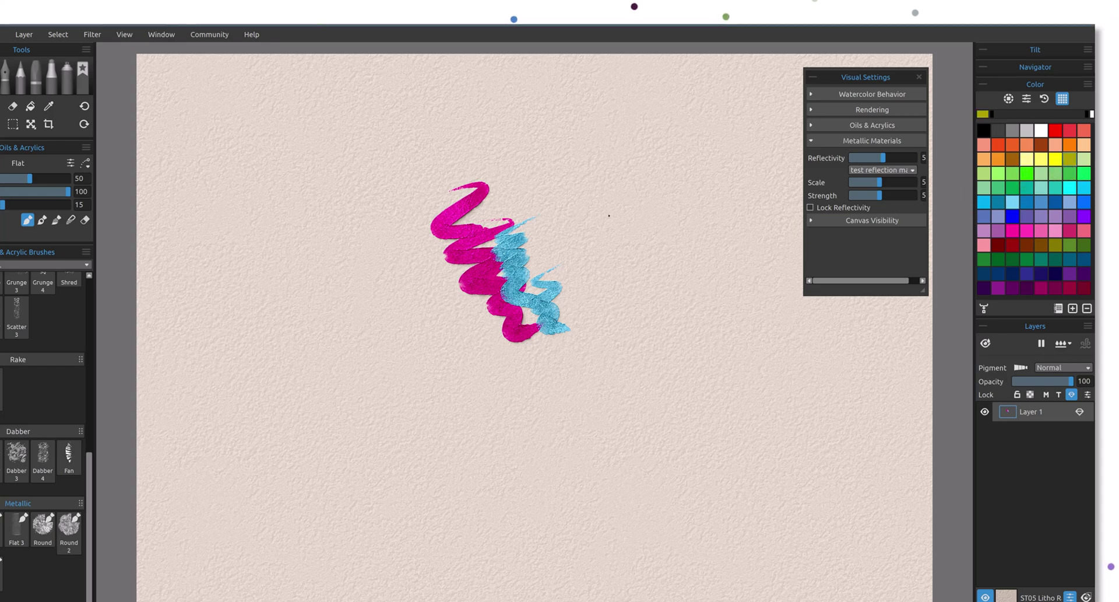
{"action": "key", "text": "bracketright"}
{"action": "key", "text": "bracketright"}
{"action": "key", "text": "bracketright"}
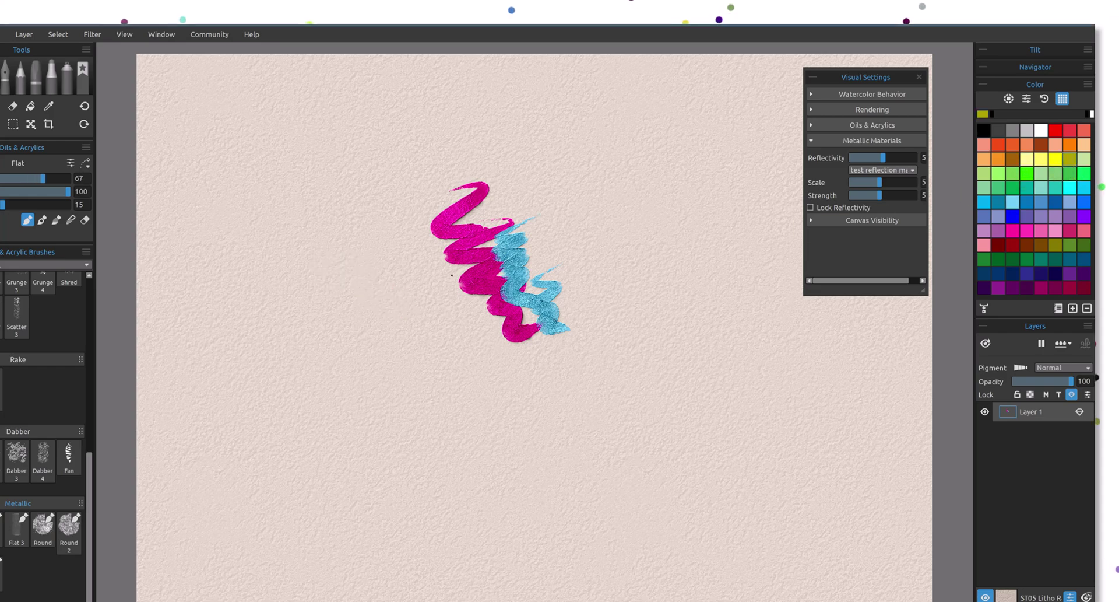
Step: Paint broad olive metallic zigzags over the right side of the magenta and light-blue strokes
{"action": "mouse_move", "coordinate": [593, 188]}
{"action": "left_mouse_down"}
{"action": "mouse_move", "coordinate": [541, 240]}
{"action": "mouse_move", "coordinate": [556, 294]}
{"action": "left_mouse_up"}
{"action": "mouse_move", "coordinate": [588, 221]}
{"action": "left_mouse_down"}
{"action": "mouse_move", "coordinate": [594, 307]}
{"action": "mouse_move", "coordinate": [591, 333]}
{"action": "left_mouse_up"}
{"action": "mouse_move", "coordinate": [601, 253]}
{"action": "left_mouse_down"}
{"action": "mouse_move", "coordinate": [600, 315]}
{"action": "mouse_move", "coordinate": [638, 350]}
{"action": "left_mouse_up"}
{"action": "left_click_drag", "start_coordinate": [624, 225], "coordinate": [583, 295]}
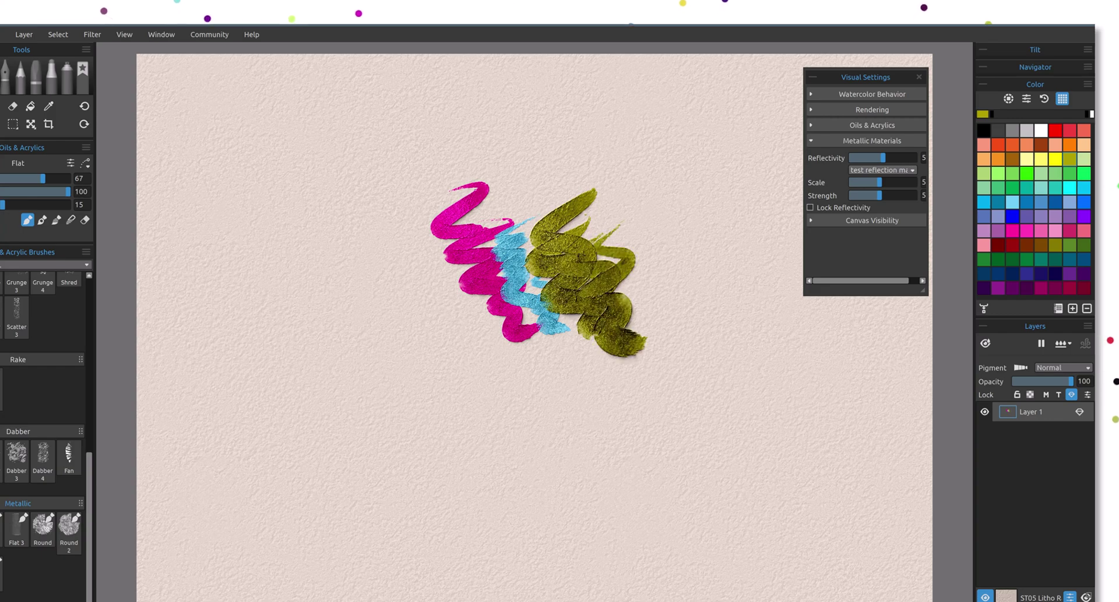
{"action": "mouse_move", "coordinate": [516, 166]}
{"action": "left_mouse_down"}
{"action": "mouse_move", "coordinate": [497, 204]}
{"action": "mouse_move", "coordinate": [534, 256]}
{"action": "mouse_move", "coordinate": [542, 250]}
{"action": "left_mouse_up"}
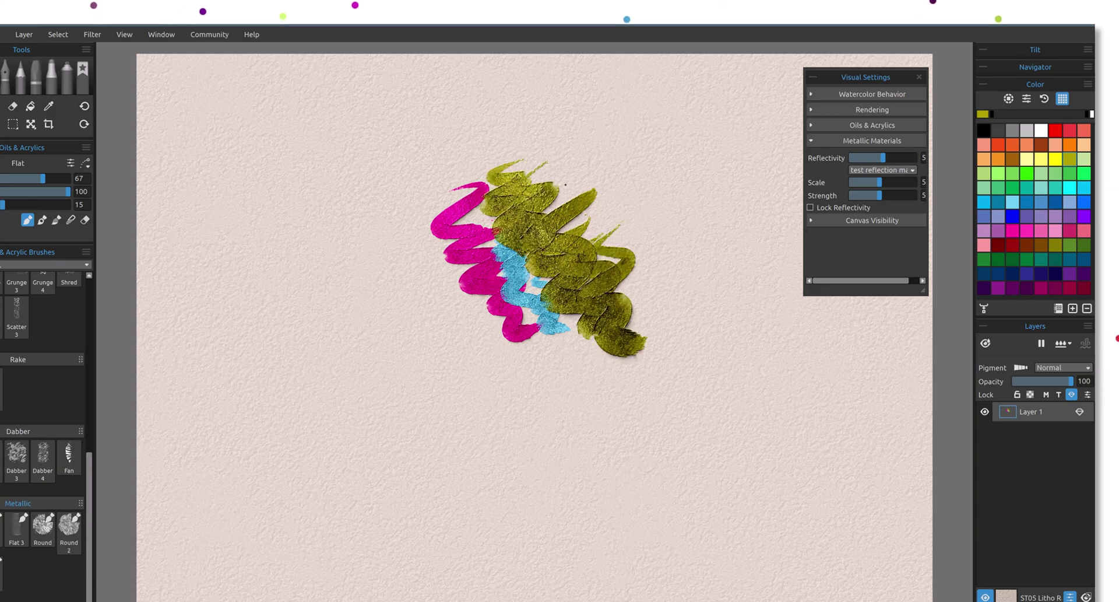
{"action": "left_click_drag", "start_coordinate": [565, 184], "coordinate": [541, 261]}
{"action": "mouse_move", "coordinate": [628, 204]}
{"action": "left_mouse_down"}
{"action": "mouse_move", "coordinate": [639, 286]}
{"action": "mouse_move", "coordinate": [627, 301]}
{"action": "left_mouse_up"}
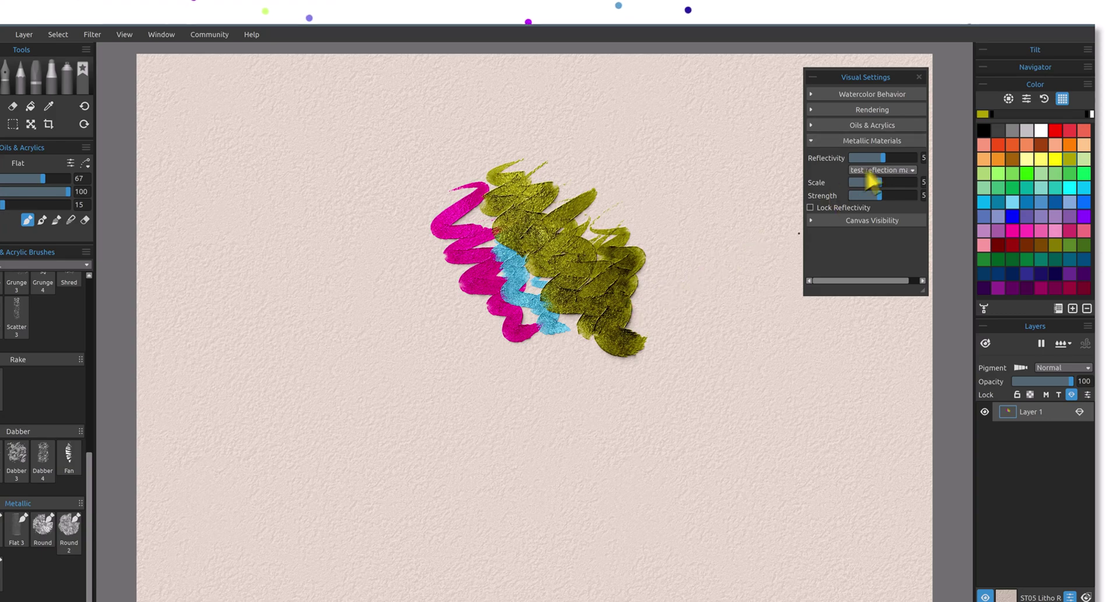
Step: Set metallic Reflectivity to 4 and Scale to 6 so the olive strokes shine gold
{"action": "mouse_move", "coordinate": [881, 158]}
{"action": "left_mouse_down"}
{"action": "mouse_move", "coordinate": [901, 158]}
{"action": "mouse_move", "coordinate": [865, 160]}
{"action": "mouse_move", "coordinate": [916, 159]}
{"action": "left_mouse_up"}
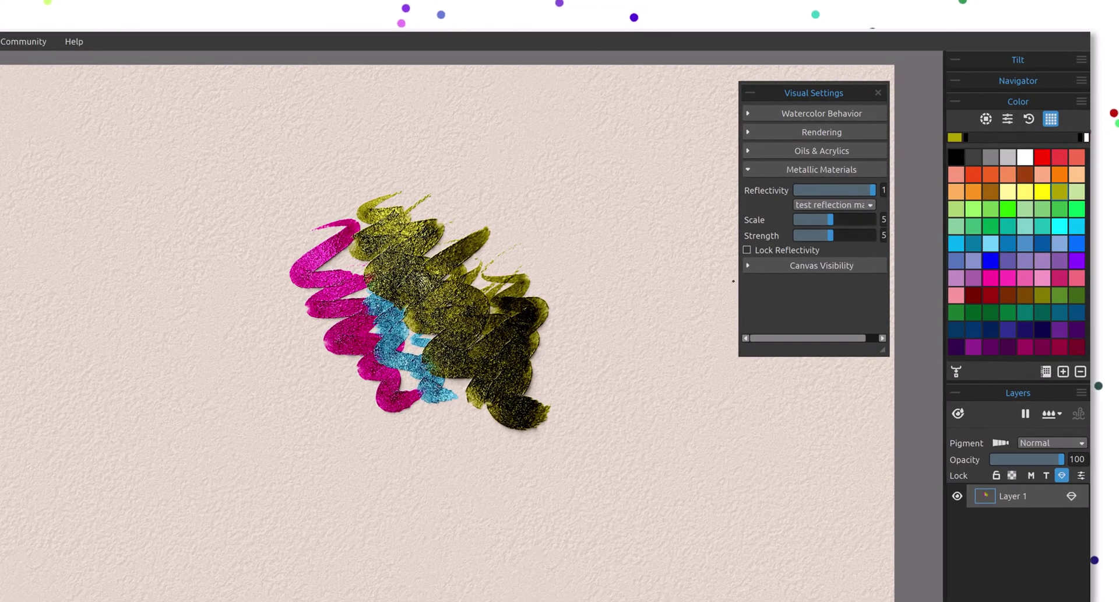
{"action": "left_click_drag", "start_coordinate": [873, 190], "coordinate": [825, 197]}
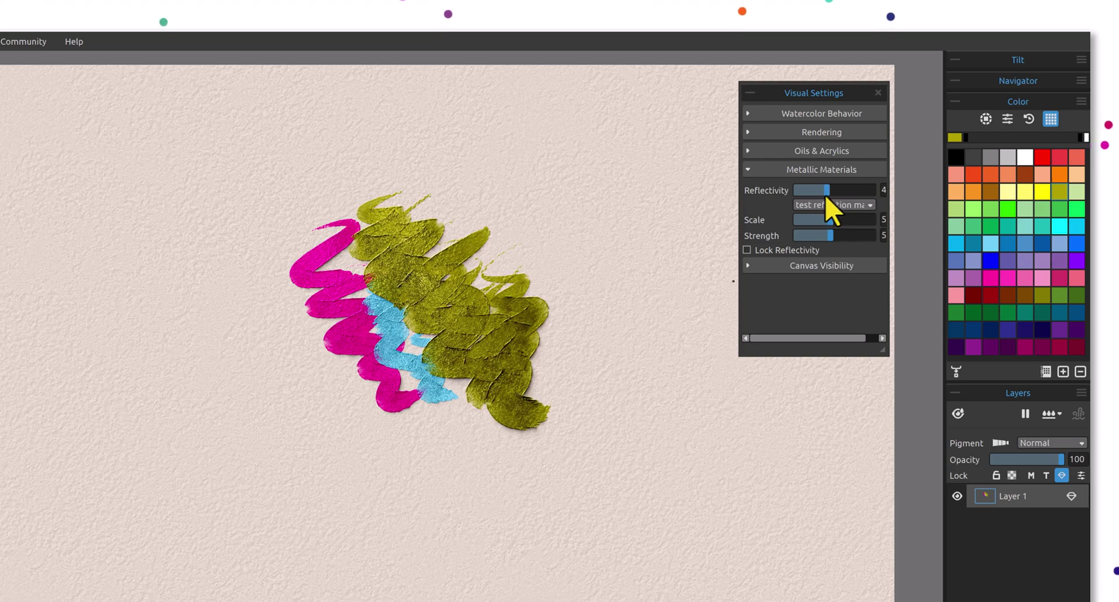
{"action": "mouse_move", "coordinate": [827, 217]}
{"action": "left_mouse_down"}
{"action": "mouse_move", "coordinate": [814, 218]}
{"action": "mouse_move", "coordinate": [855, 233]}
{"action": "mouse_move", "coordinate": [816, 236]}
{"action": "mouse_move", "coordinate": [863, 236]}
{"action": "mouse_move", "coordinate": [830, 236]}
{"action": "left_mouse_up"}
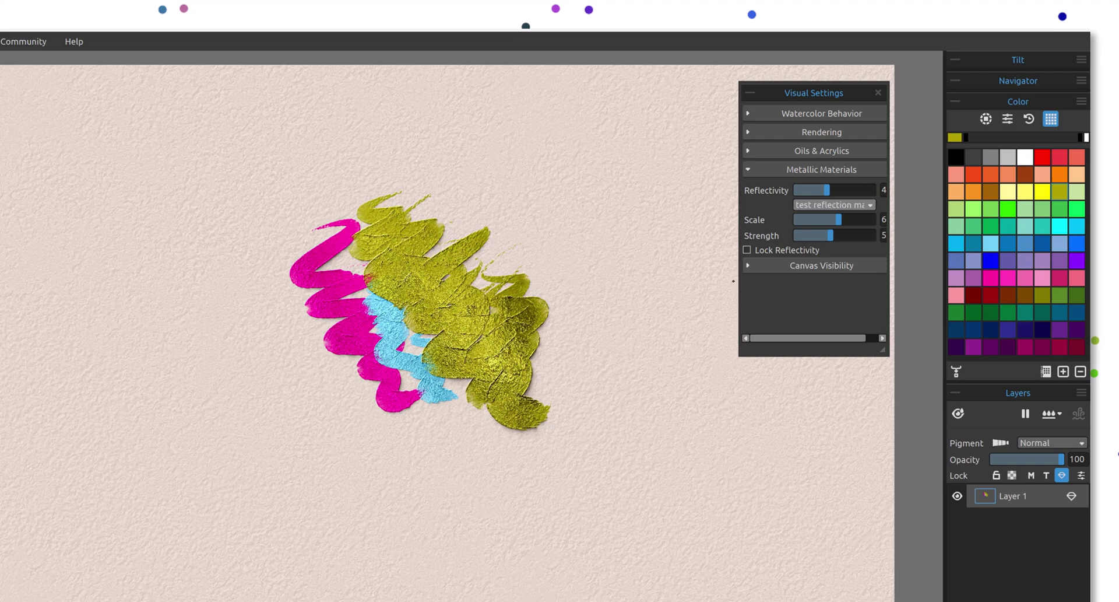
Step: Zoom into the canvas and try different metallic Strength values on the gold strokes
{"action": "scroll", "coordinate": [683, 396], "scroll_direction": "up", "scroll_amount": 2}
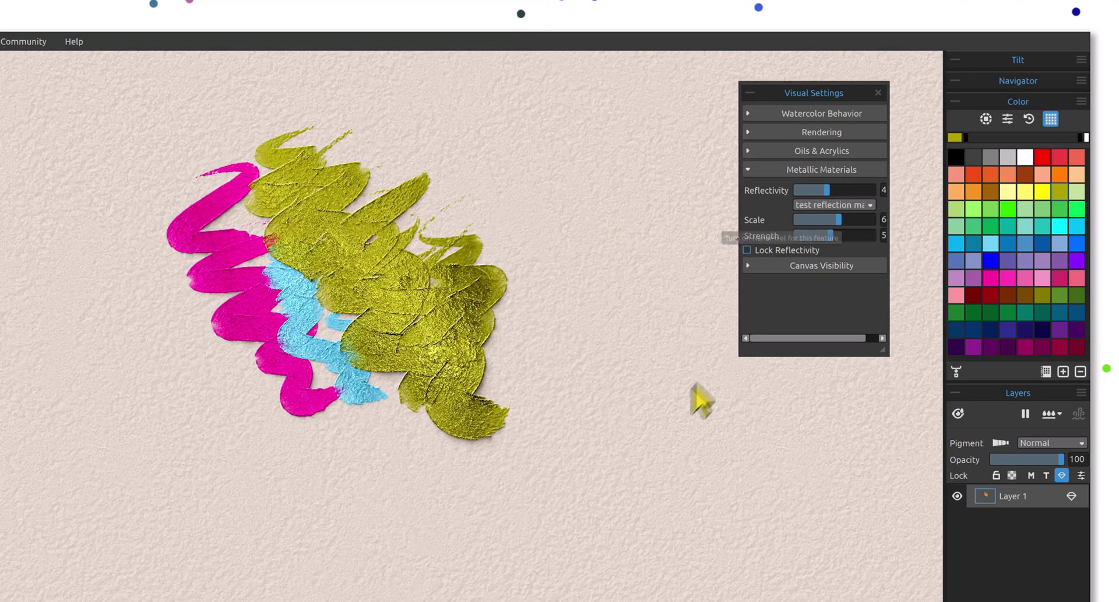
{"action": "mouse_move", "coordinate": [828, 236]}
{"action": "left_mouse_down"}
{"action": "mouse_move", "coordinate": [864, 238]}
{"action": "mouse_move", "coordinate": [816, 246]}
{"action": "mouse_move", "coordinate": [825, 245]}
{"action": "left_mouse_up"}
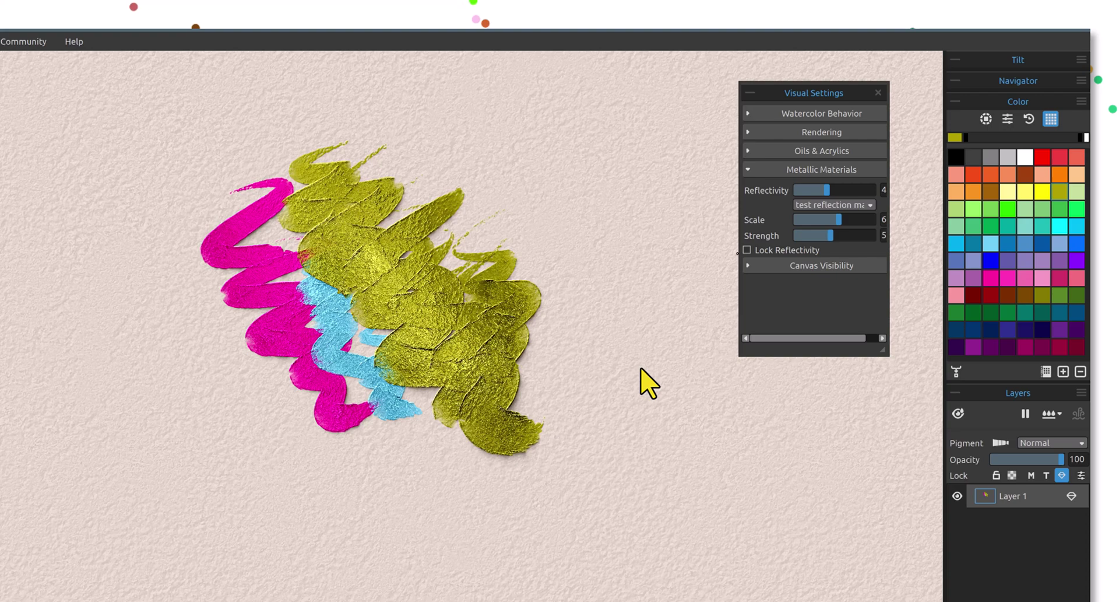
Step: With Lock Reflectivity on, paint a magenta zigzag right of the gold, then unlock and extend it down
{"action": "left_click", "coordinate": [747, 250]}
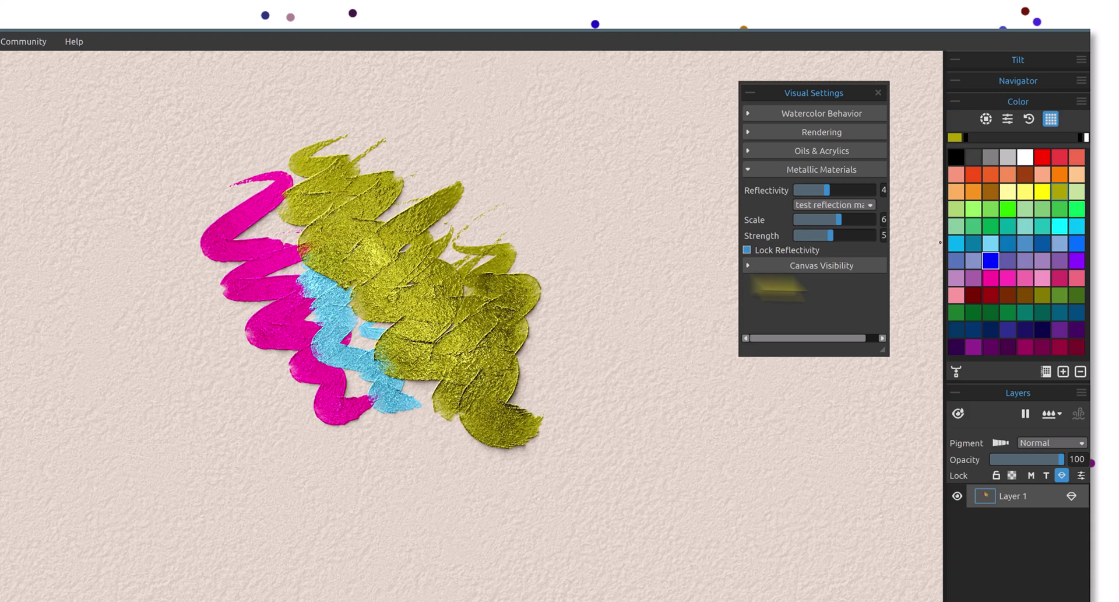
{"action": "left_click", "coordinate": [1008, 278]}
{"action": "mouse_move", "coordinate": [532, 247]}
{"action": "left_mouse_down"}
{"action": "mouse_move", "coordinate": [561, 309]}
{"action": "mouse_move", "coordinate": [518, 355]}
{"action": "left_mouse_up"}
{"action": "left_click", "coordinate": [746, 250]}
{"action": "mouse_move", "coordinate": [560, 315]}
{"action": "left_mouse_down"}
{"action": "mouse_move", "coordinate": [583, 347]}
{"action": "mouse_move", "coordinate": [519, 388]}
{"action": "mouse_move", "coordinate": [578, 411]}
{"action": "mouse_move", "coordinate": [553, 437]}
{"action": "left_mouse_up"}
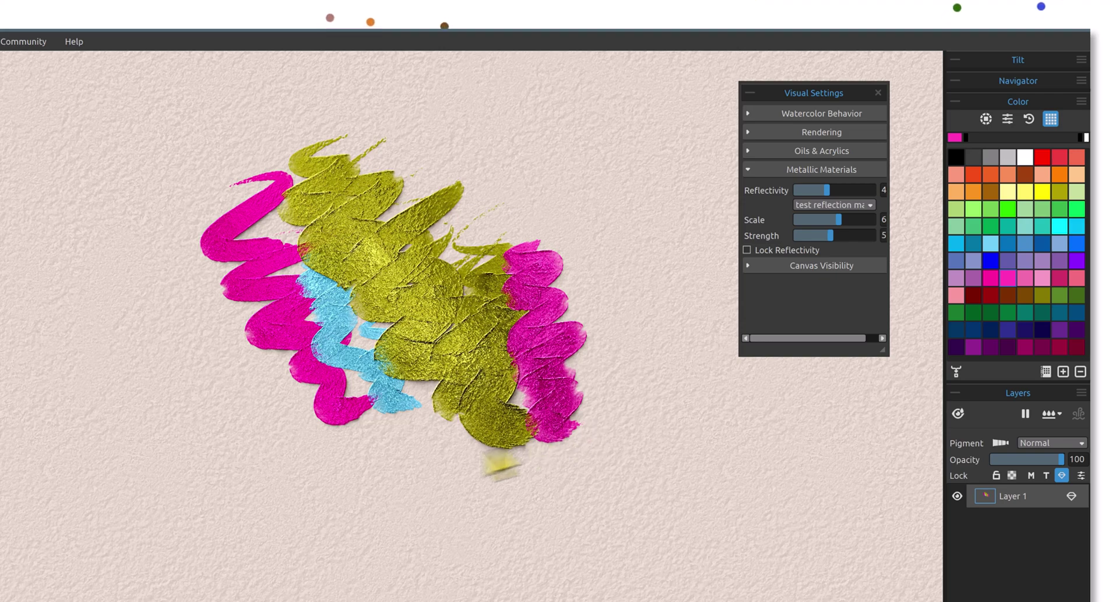
Step: Paint a magenta zigzag along the bottom, then two yellow zigzags over the right side
{"action": "mouse_move", "coordinate": [201, 390]}
{"action": "left_mouse_down"}
{"action": "mouse_move", "coordinate": [188, 422]}
{"action": "mouse_move", "coordinate": [264, 416]}
{"action": "mouse_move", "coordinate": [324, 500]}
{"action": "mouse_move", "coordinate": [347, 471]}
{"action": "mouse_move", "coordinate": [421, 511]}
{"action": "mouse_move", "coordinate": [472, 500]}
{"action": "left_mouse_up"}
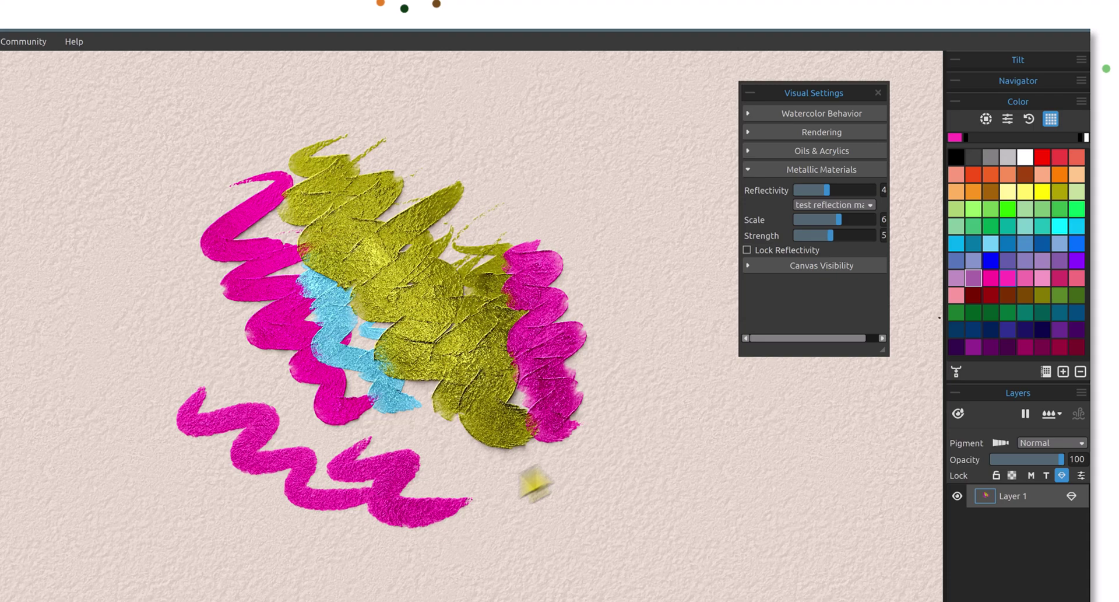
{"action": "left_click", "coordinate": [1042, 191]}
{"action": "mouse_move", "coordinate": [549, 199]}
{"action": "left_mouse_down"}
{"action": "mouse_move", "coordinate": [540, 236]}
{"action": "mouse_move", "coordinate": [571, 273]}
{"action": "mouse_move", "coordinate": [583, 344]}
{"action": "left_mouse_up"}
{"action": "mouse_move", "coordinate": [449, 219]}
{"action": "left_mouse_down"}
{"action": "mouse_move", "coordinate": [534, 326]}
{"action": "mouse_move", "coordinate": [548, 371]}
{"action": "left_mouse_up"}
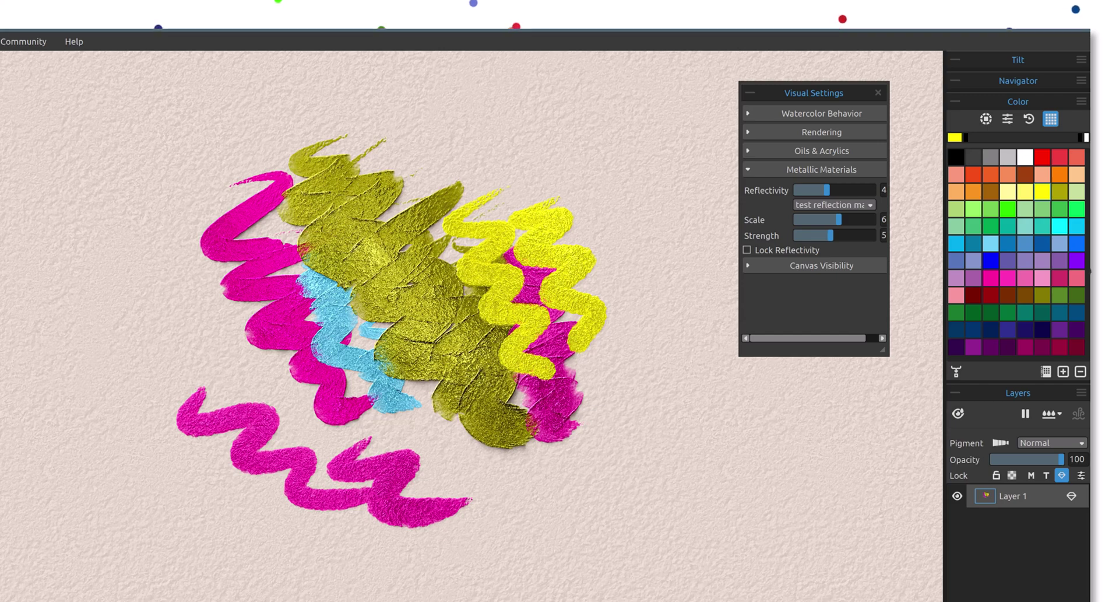
Step: Pick orange, clear the canvas, and paint a broad orange metallic zigzag blob near the centre
{"action": "left_click", "coordinate": [973, 192]}
{"action": "key", "text": "Delete"}
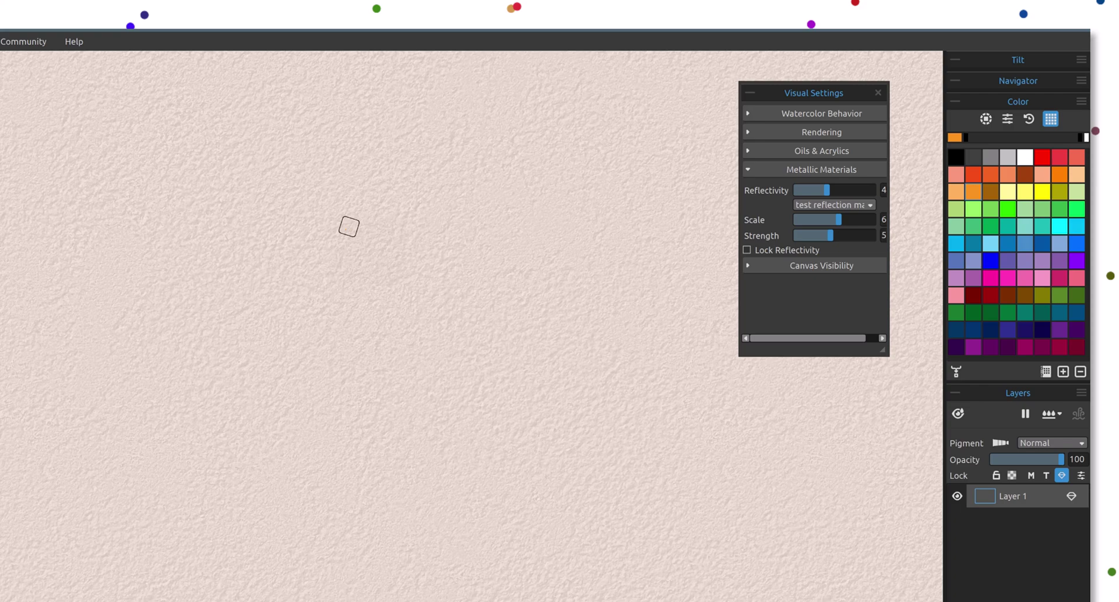
{"action": "mouse_move", "coordinate": [348, 225]}
{"action": "left_mouse_down"}
{"action": "mouse_move", "coordinate": [311, 269]}
{"action": "mouse_move", "coordinate": [385, 409]}
{"action": "mouse_move", "coordinate": [384, 325]}
{"action": "mouse_move", "coordinate": [387, 366]}
{"action": "mouse_move", "coordinate": [433, 391]}
{"action": "mouse_move", "coordinate": [443, 338]}
{"action": "mouse_move", "coordinate": [414, 303]}
{"action": "mouse_move", "coordinate": [466, 407]}
{"action": "mouse_move", "coordinate": [486, 366]}
{"action": "mouse_move", "coordinate": [434, 277]}
{"action": "mouse_move", "coordinate": [512, 469]}
{"action": "left_mouse_up"}
{"action": "left_click_drag", "start_coordinate": [437, 238], "coordinate": [535, 439]}
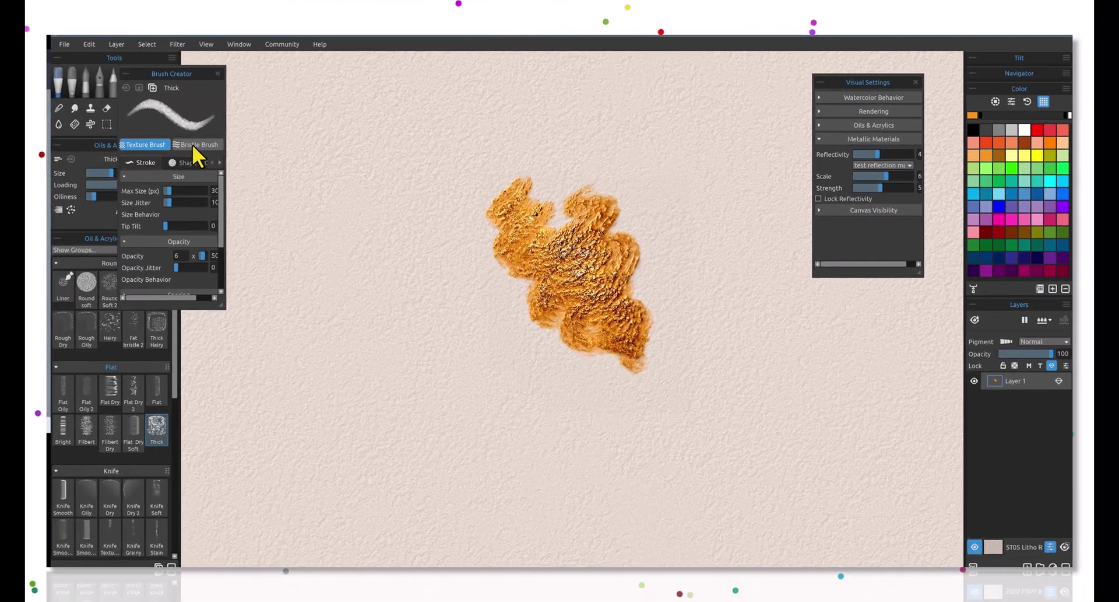
Step: Switch to the Bristle Brush and paint wavy orange strokes extending the blob rightward
{"action": "left_click", "coordinate": [196, 146]}
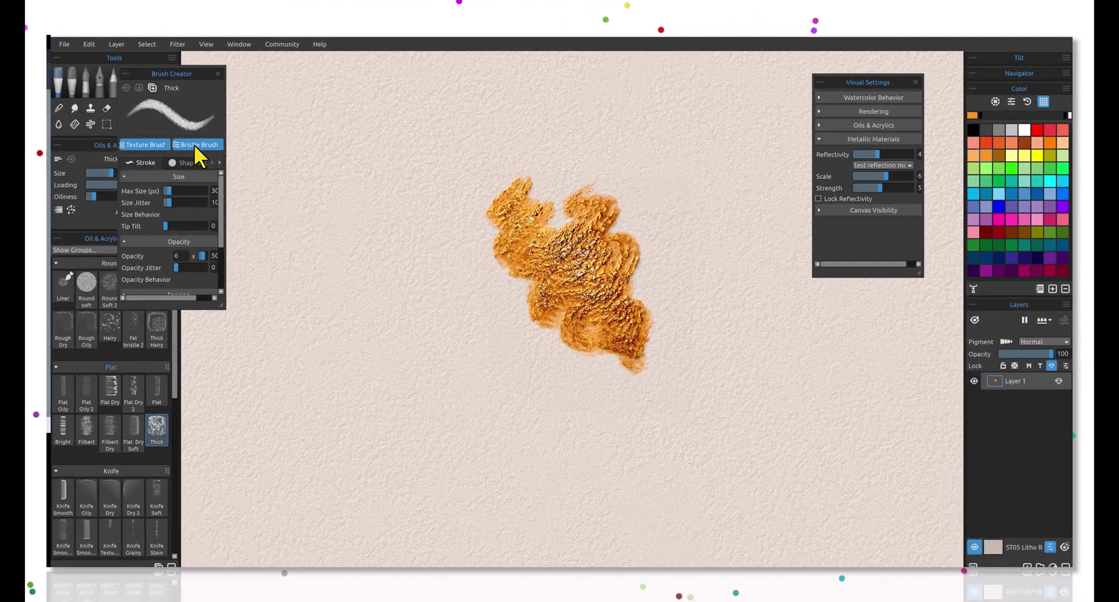
{"action": "mouse_move", "coordinate": [592, 195]}
{"action": "left_mouse_down"}
{"action": "mouse_move", "coordinate": [616, 185]}
{"action": "mouse_move", "coordinate": [661, 217]}
{"action": "mouse_move", "coordinate": [700, 326]}
{"action": "left_mouse_up"}
{"action": "mouse_move", "coordinate": [693, 174]}
{"action": "left_mouse_down"}
{"action": "mouse_move", "coordinate": [707, 252]}
{"action": "mouse_move", "coordinate": [703, 323]}
{"action": "left_mouse_up"}
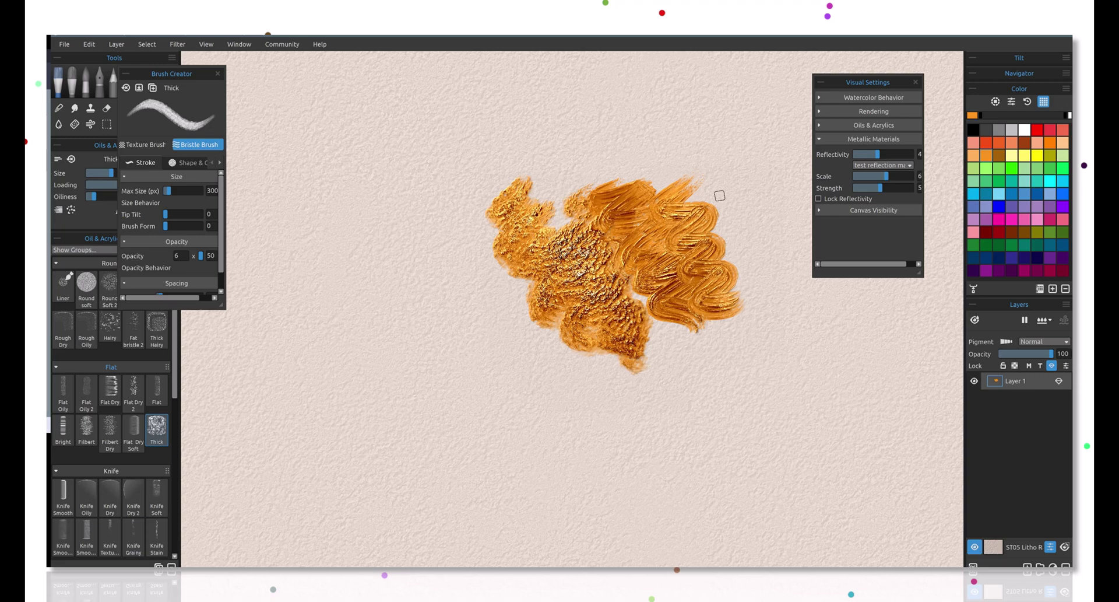
{"action": "mouse_move", "coordinate": [720, 192]}
{"action": "left_mouse_down"}
{"action": "mouse_move", "coordinate": [746, 268]}
{"action": "mouse_move", "coordinate": [717, 348]}
{"action": "left_mouse_up"}
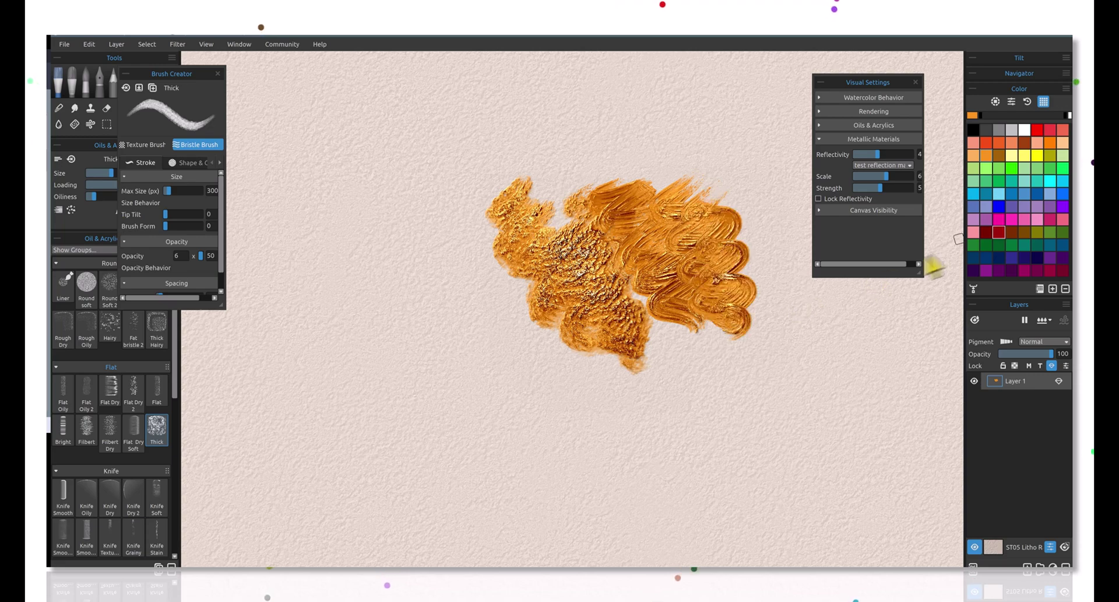
Step: Paint a dark red wave at the blob's lower edge and a pink wave over its top
{"action": "left_click", "coordinate": [986, 231]}
{"action": "left_click_drag", "start_coordinate": [659, 318], "coordinate": [730, 401]}
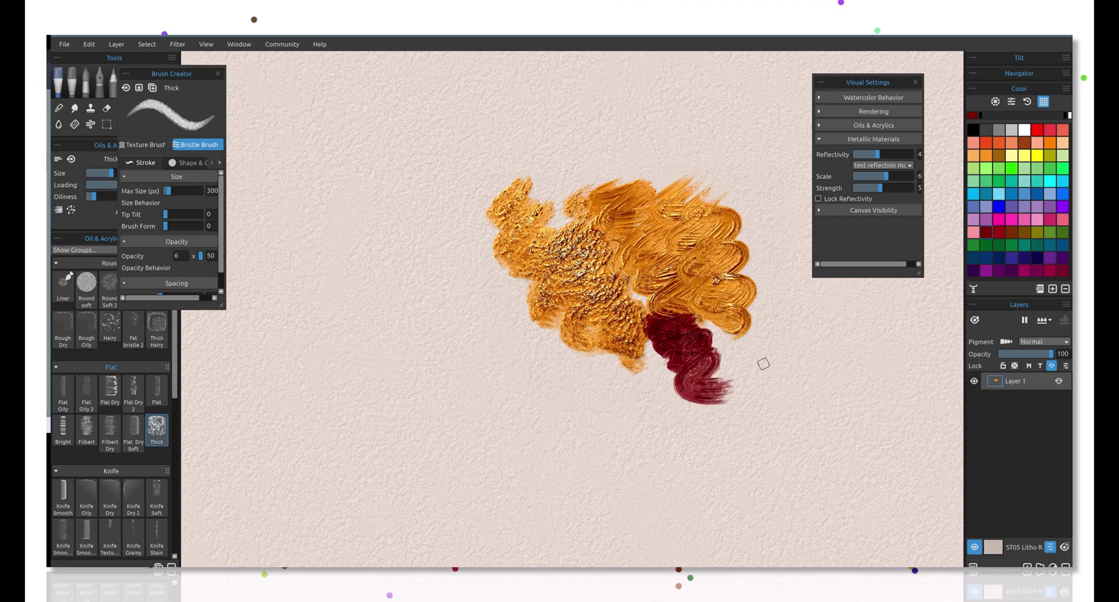
{"action": "left_click", "coordinate": [977, 230]}
{"action": "mouse_move", "coordinate": [592, 114]}
{"action": "left_mouse_down"}
{"action": "mouse_move", "coordinate": [578, 145]}
{"action": "mouse_move", "coordinate": [574, 219]}
{"action": "left_mouse_up"}
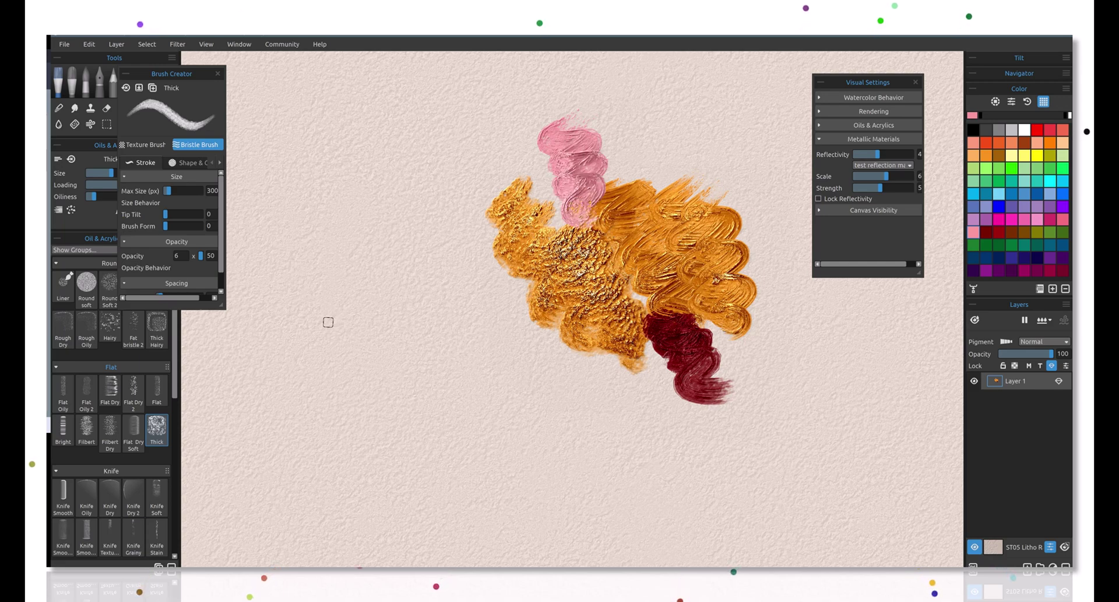
{"action": "left_click", "coordinate": [217, 73]}
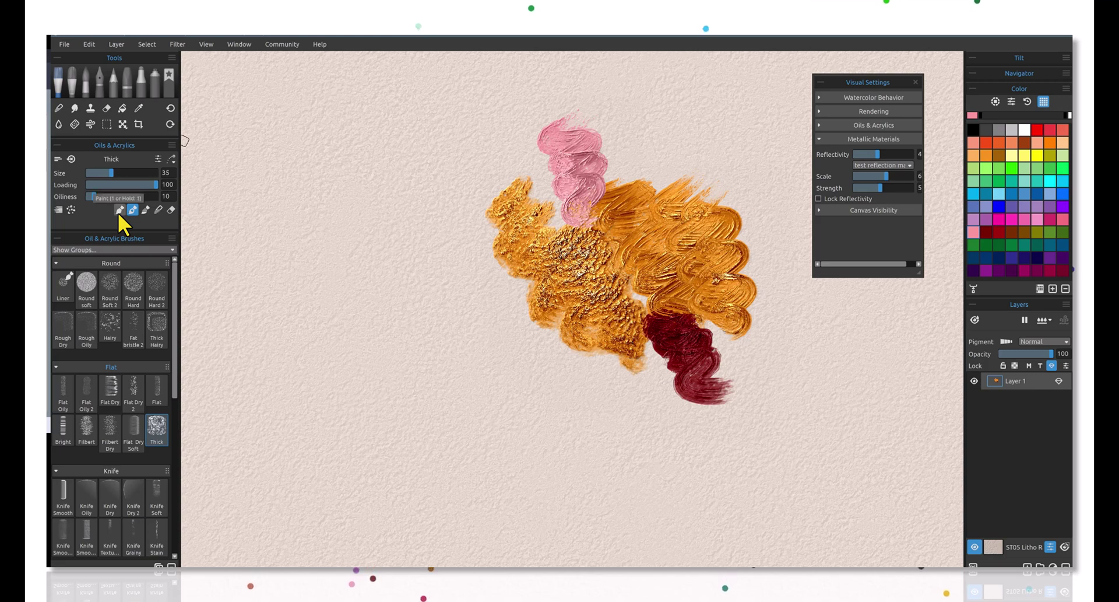
Step: Switch the brush to Erase mode, test-erase part of the orange paint, then undo it
{"action": "left_click", "coordinate": [171, 210]}
{"action": "mouse_move", "coordinate": [698, 195]}
{"action": "left_mouse_down"}
{"action": "mouse_move", "coordinate": [670, 210]}
{"action": "mouse_move", "coordinate": [708, 204]}
{"action": "mouse_move", "coordinate": [751, 259]}
{"action": "left_mouse_up"}
{"action": "key", "text": "ctrl+z"}
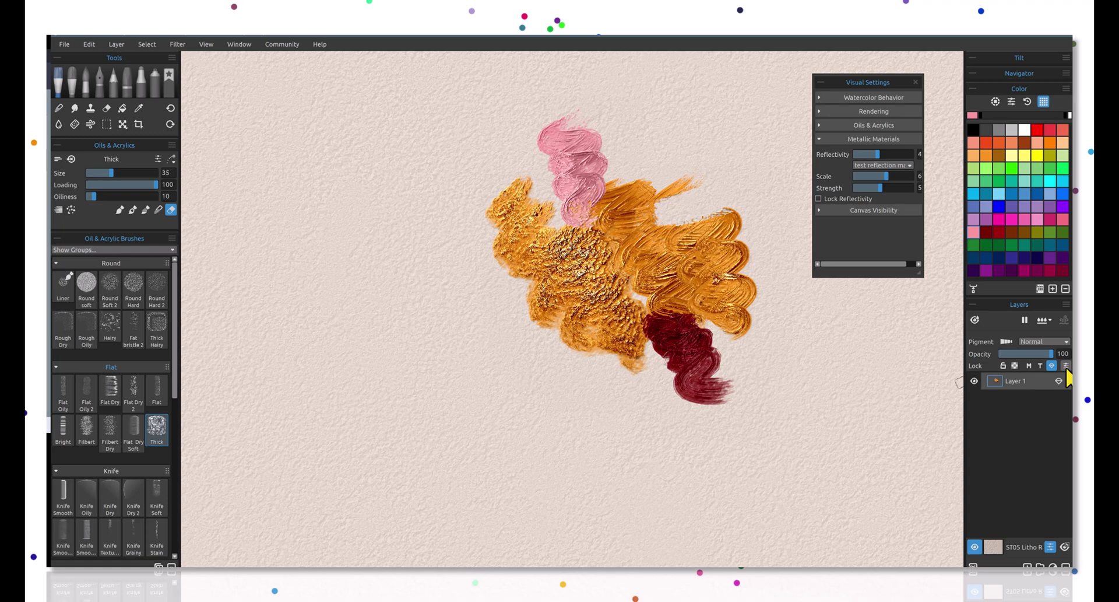
Step: Give Layer 1 a green colour tag in Layer Settings and make it a metallic material layer
{"action": "left_click", "coordinate": [1065, 366]}
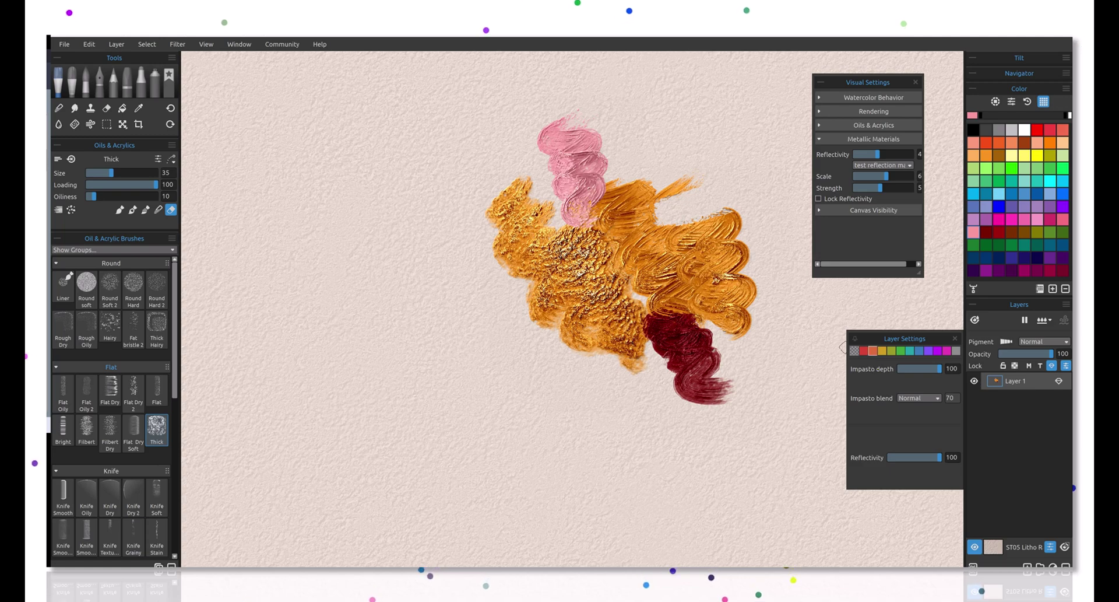
{"action": "left_click", "coordinate": [891, 350]}
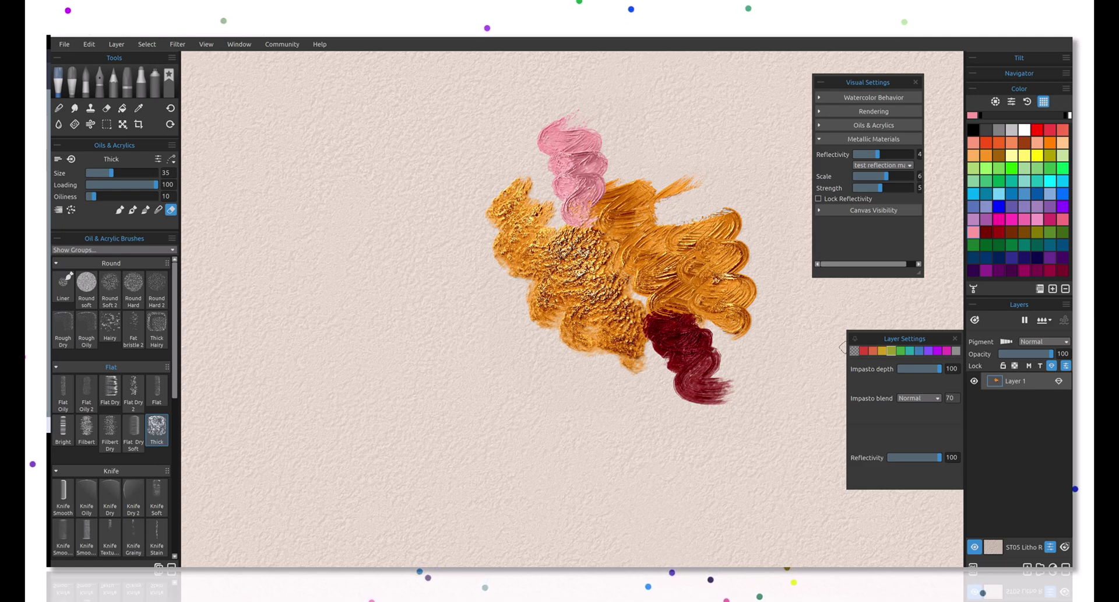
{"action": "left_click", "coordinate": [901, 350]}
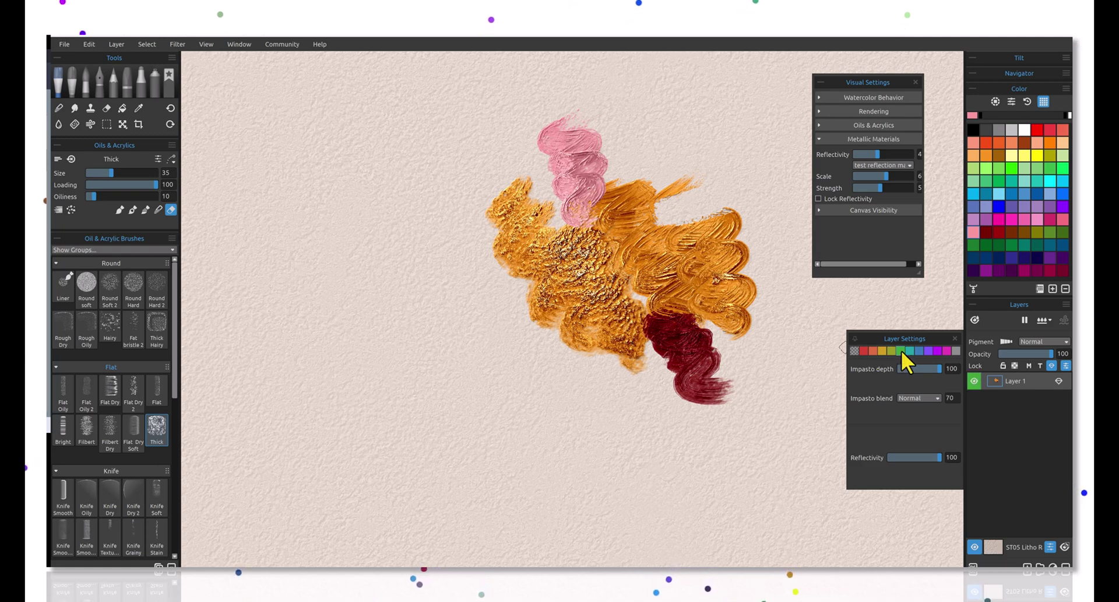
{"action": "left_click", "coordinate": [1052, 365]}
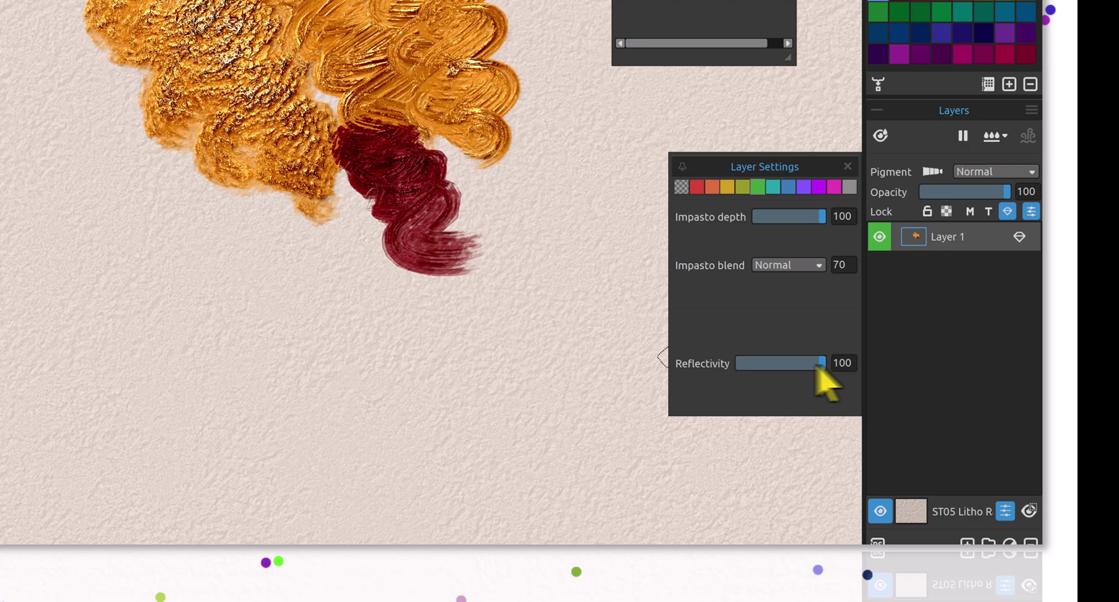
Step: Drag Layer 1's Reflectivity slider from 100 down to 52
{"action": "left_click", "coordinate": [865, 399]}
{"action": "mouse_move", "coordinate": [821, 365]}
{"action": "left_mouse_down"}
{"action": "mouse_move", "coordinate": [745, 370]}
{"action": "mouse_move", "coordinate": [802, 367]}
{"action": "mouse_move", "coordinate": [787, 368]}
{"action": "left_mouse_up"}
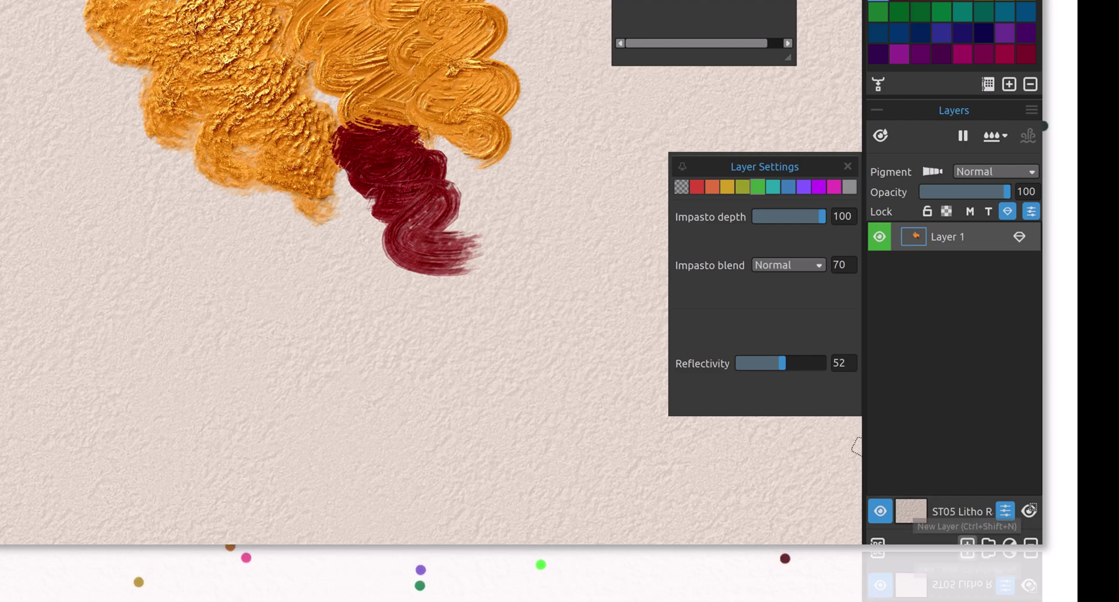
Step: Add metallic Layer 2 and paint orange zigzags over the right side and dark red wave
{"action": "left_click", "coordinate": [967, 542]}
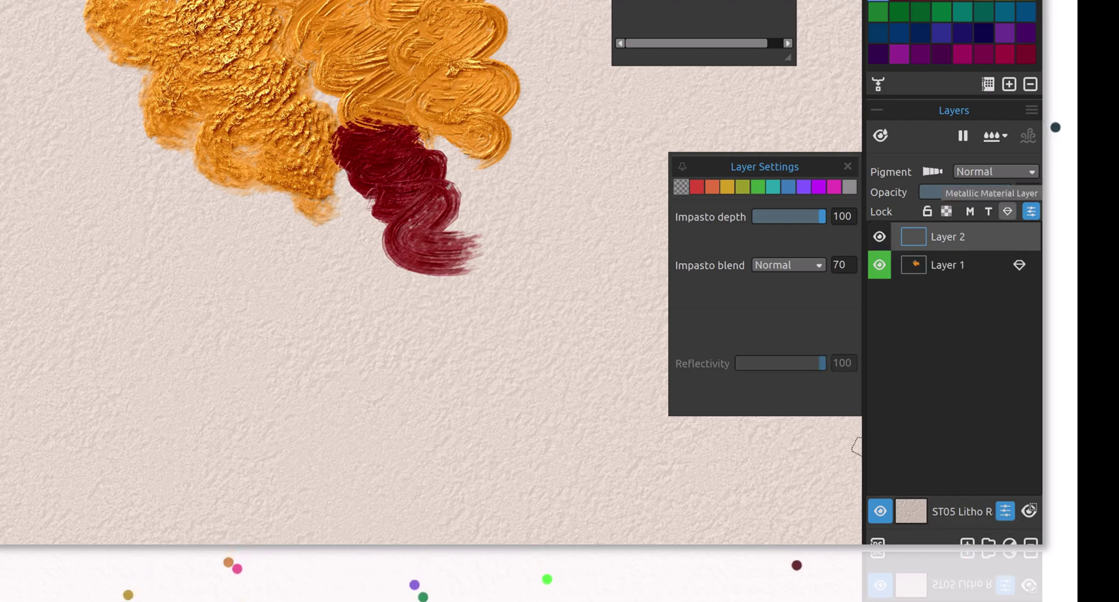
{"action": "left_click", "coordinate": [1007, 212]}
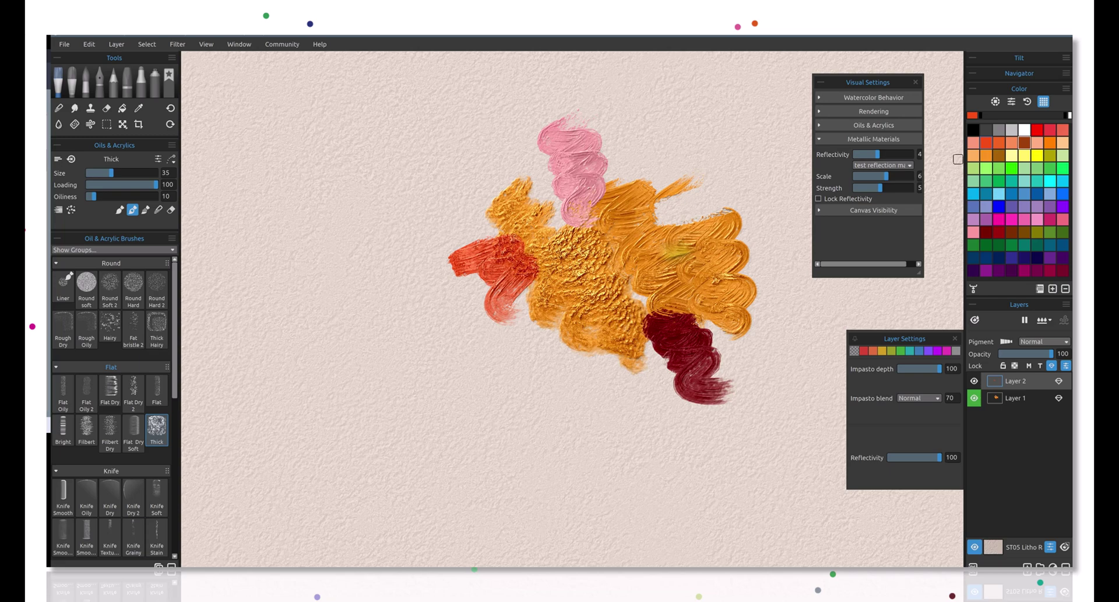
{"action": "left_click", "coordinate": [986, 155]}
{"action": "mouse_move", "coordinate": [695, 132]}
{"action": "left_mouse_down"}
{"action": "mouse_move", "coordinate": [653, 147]}
{"action": "mouse_move", "coordinate": [704, 203]}
{"action": "mouse_move", "coordinate": [693, 216]}
{"action": "mouse_move", "coordinate": [728, 274]}
{"action": "mouse_move", "coordinate": [720, 338]}
{"action": "left_mouse_up"}
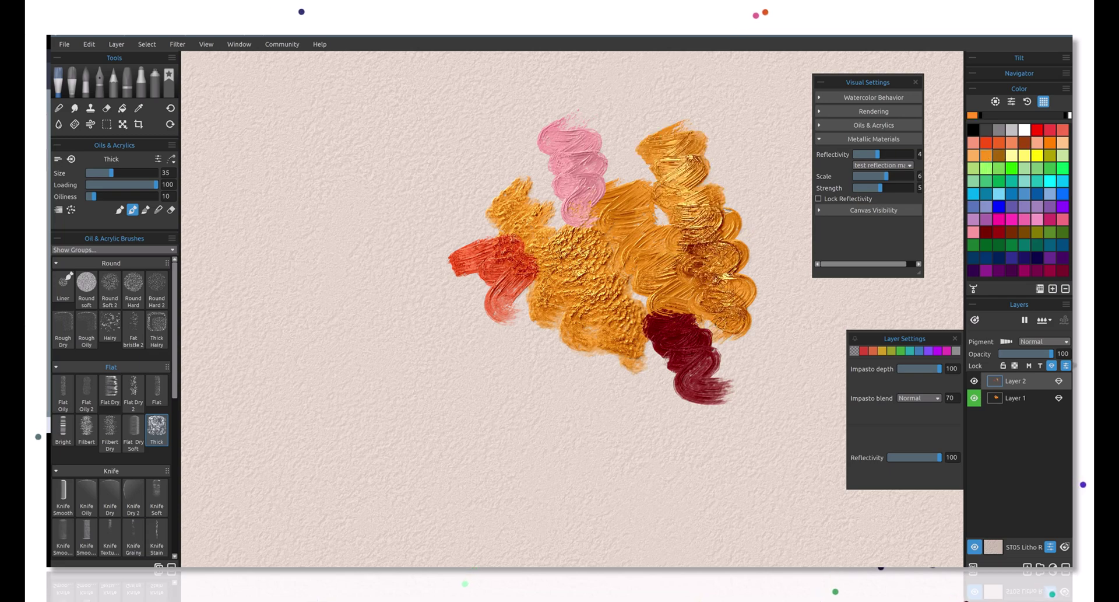
{"action": "mouse_move", "coordinate": [635, 224]}
{"action": "left_mouse_down"}
{"action": "mouse_move", "coordinate": [682, 230]}
{"action": "mouse_move", "coordinate": [723, 335]}
{"action": "left_mouse_up"}
{"action": "mouse_move", "coordinate": [568, 225]}
{"action": "left_mouse_down"}
{"action": "mouse_move", "coordinate": [600, 291]}
{"action": "mouse_move", "coordinate": [700, 384]}
{"action": "mouse_move", "coordinate": [763, 400]}
{"action": "left_mouse_up"}
{"action": "mouse_move", "coordinate": [708, 341]}
{"action": "left_mouse_down"}
{"action": "mouse_move", "coordinate": [723, 385]}
{"action": "mouse_move", "coordinate": [788, 436]}
{"action": "left_mouse_up"}
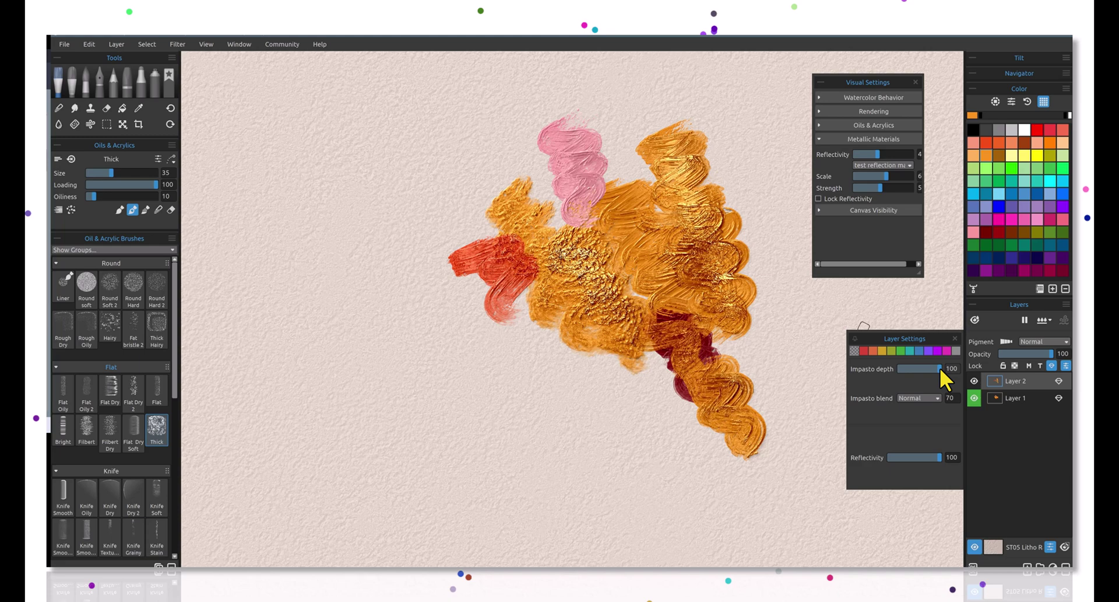
Step: Set Layer 2's Reflectivity to 48 and lower its Impasto depth to 35
{"action": "mouse_move", "coordinate": [939, 366]}
{"action": "left_mouse_down"}
{"action": "mouse_move", "coordinate": [901, 368]}
{"action": "mouse_move", "coordinate": [922, 368]}
{"action": "left_mouse_up"}
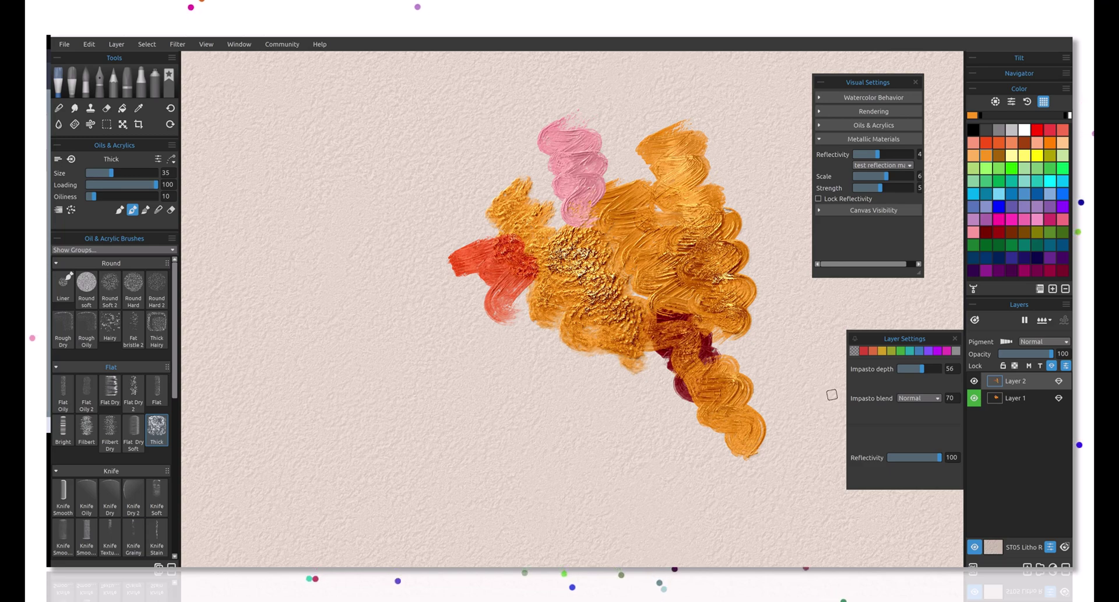
{"action": "left_click", "coordinate": [921, 368]}
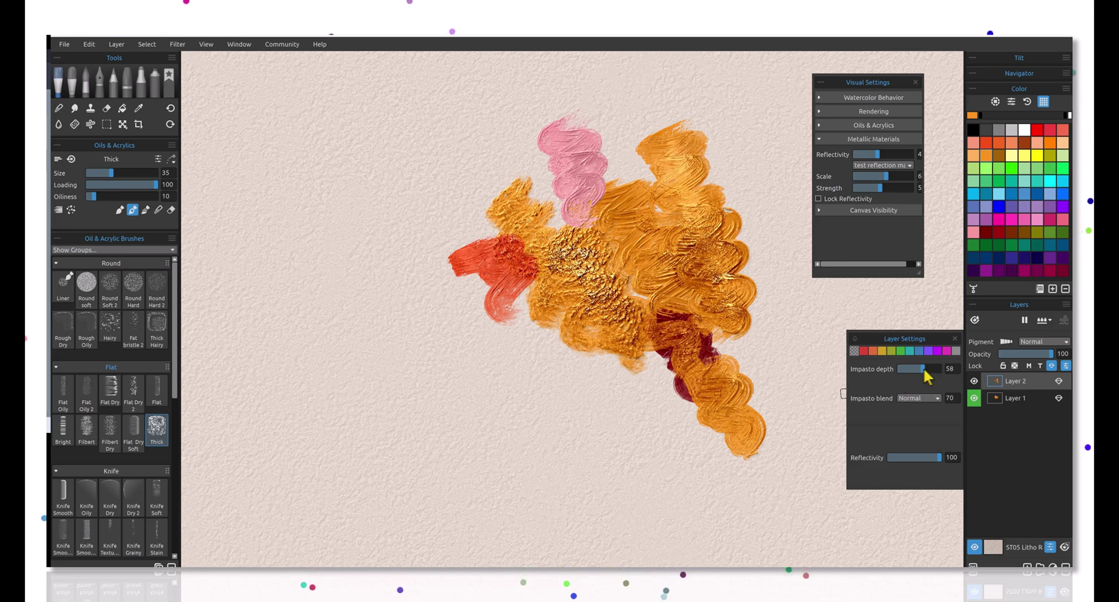
{"action": "left_click_drag", "start_coordinate": [923, 367], "coordinate": [950, 367]}
{"action": "double_click", "coordinate": [951, 457]}
{"action": "type", "text": "50"}
{"action": "key", "text": "Return"}
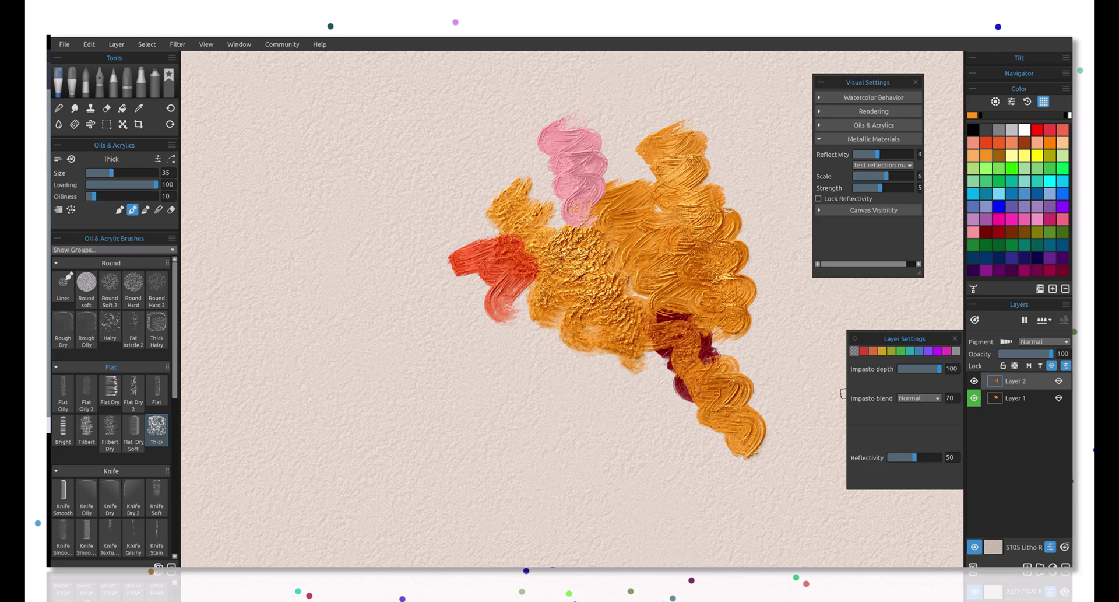
{"action": "left_click", "coordinate": [912, 455]}
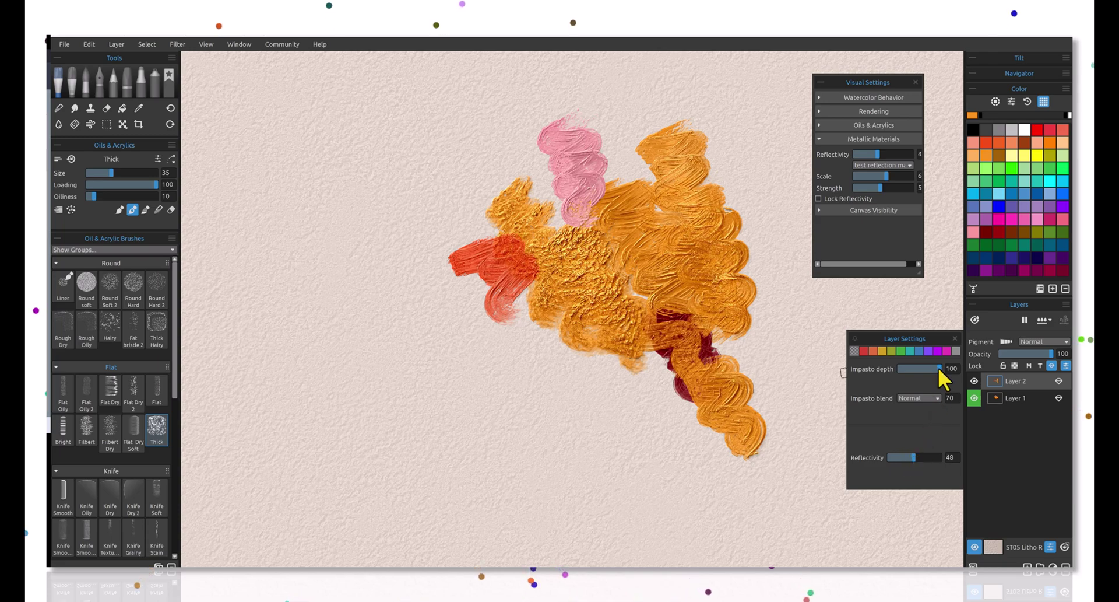
{"action": "left_click_drag", "start_coordinate": [938, 366], "coordinate": [910, 374]}
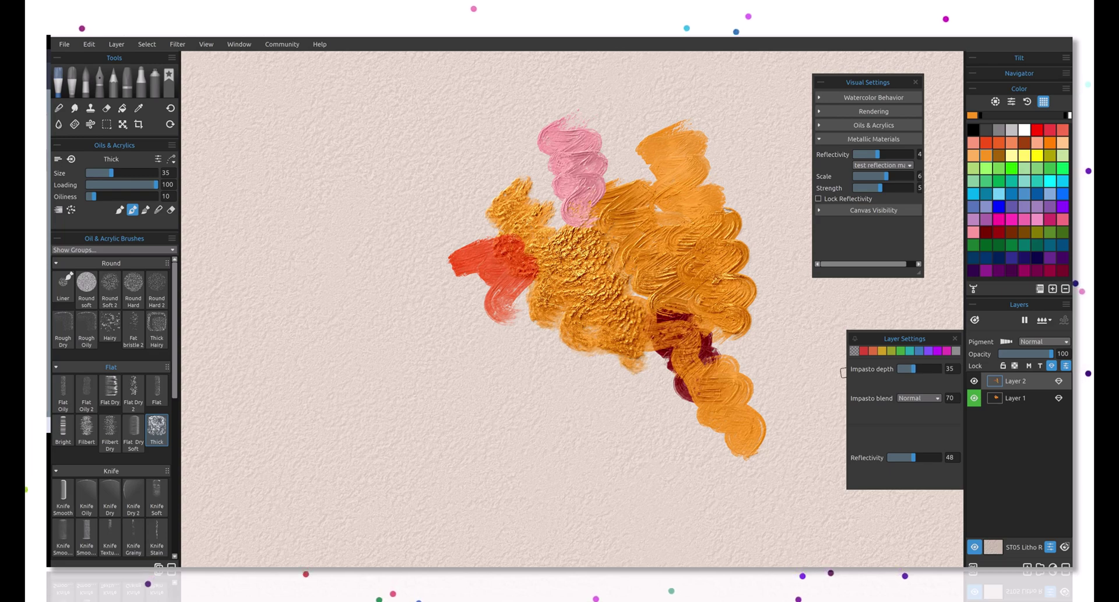
Step: Select Layer 1, raise its Reflectivity back to 100, and reduce Impasto depth to 48
{"action": "left_click", "coordinate": [1020, 398]}
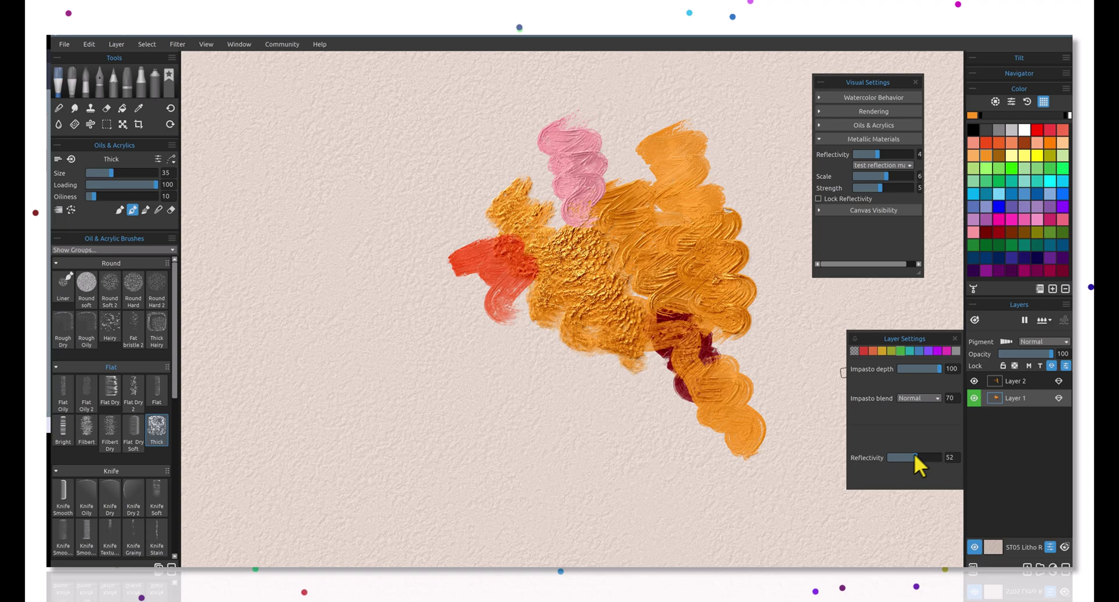
{"action": "left_click_drag", "start_coordinate": [913, 457], "coordinate": [951, 457]}
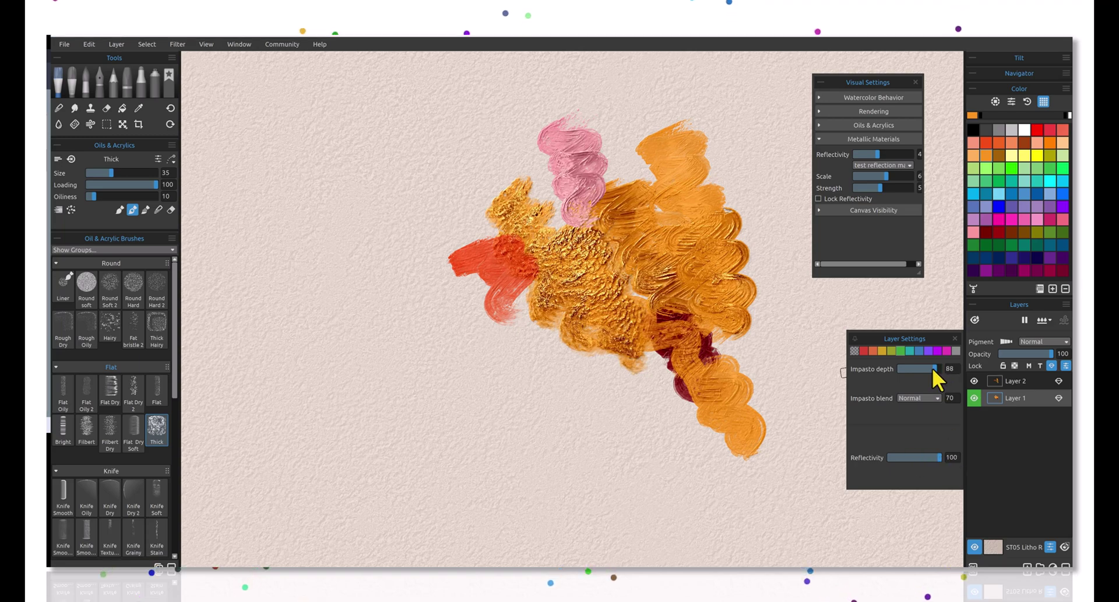
{"action": "left_click_drag", "start_coordinate": [932, 367], "coordinate": [918, 369]}
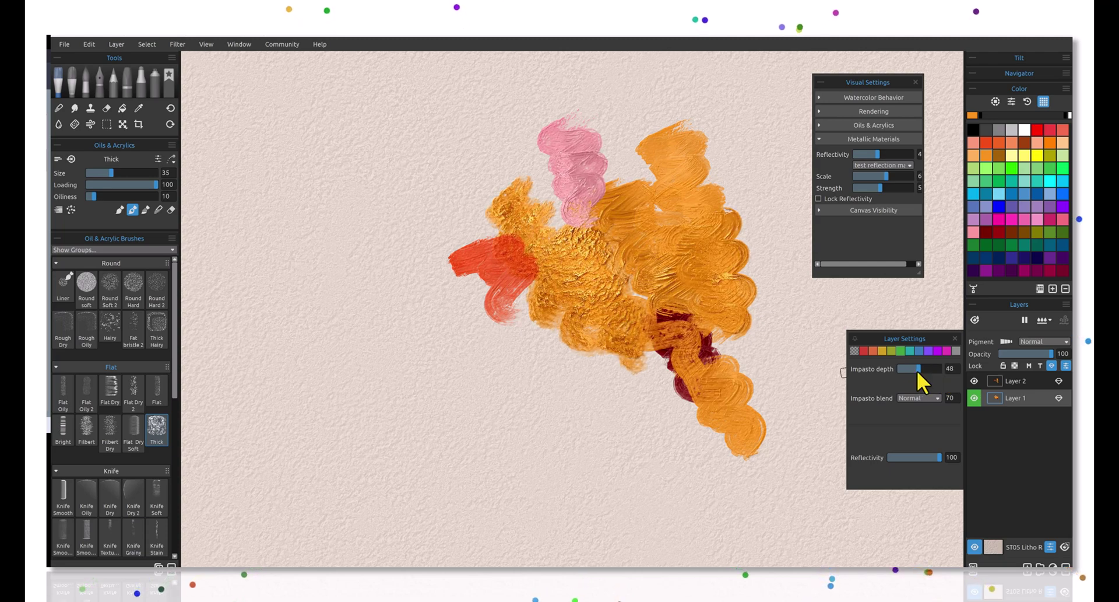